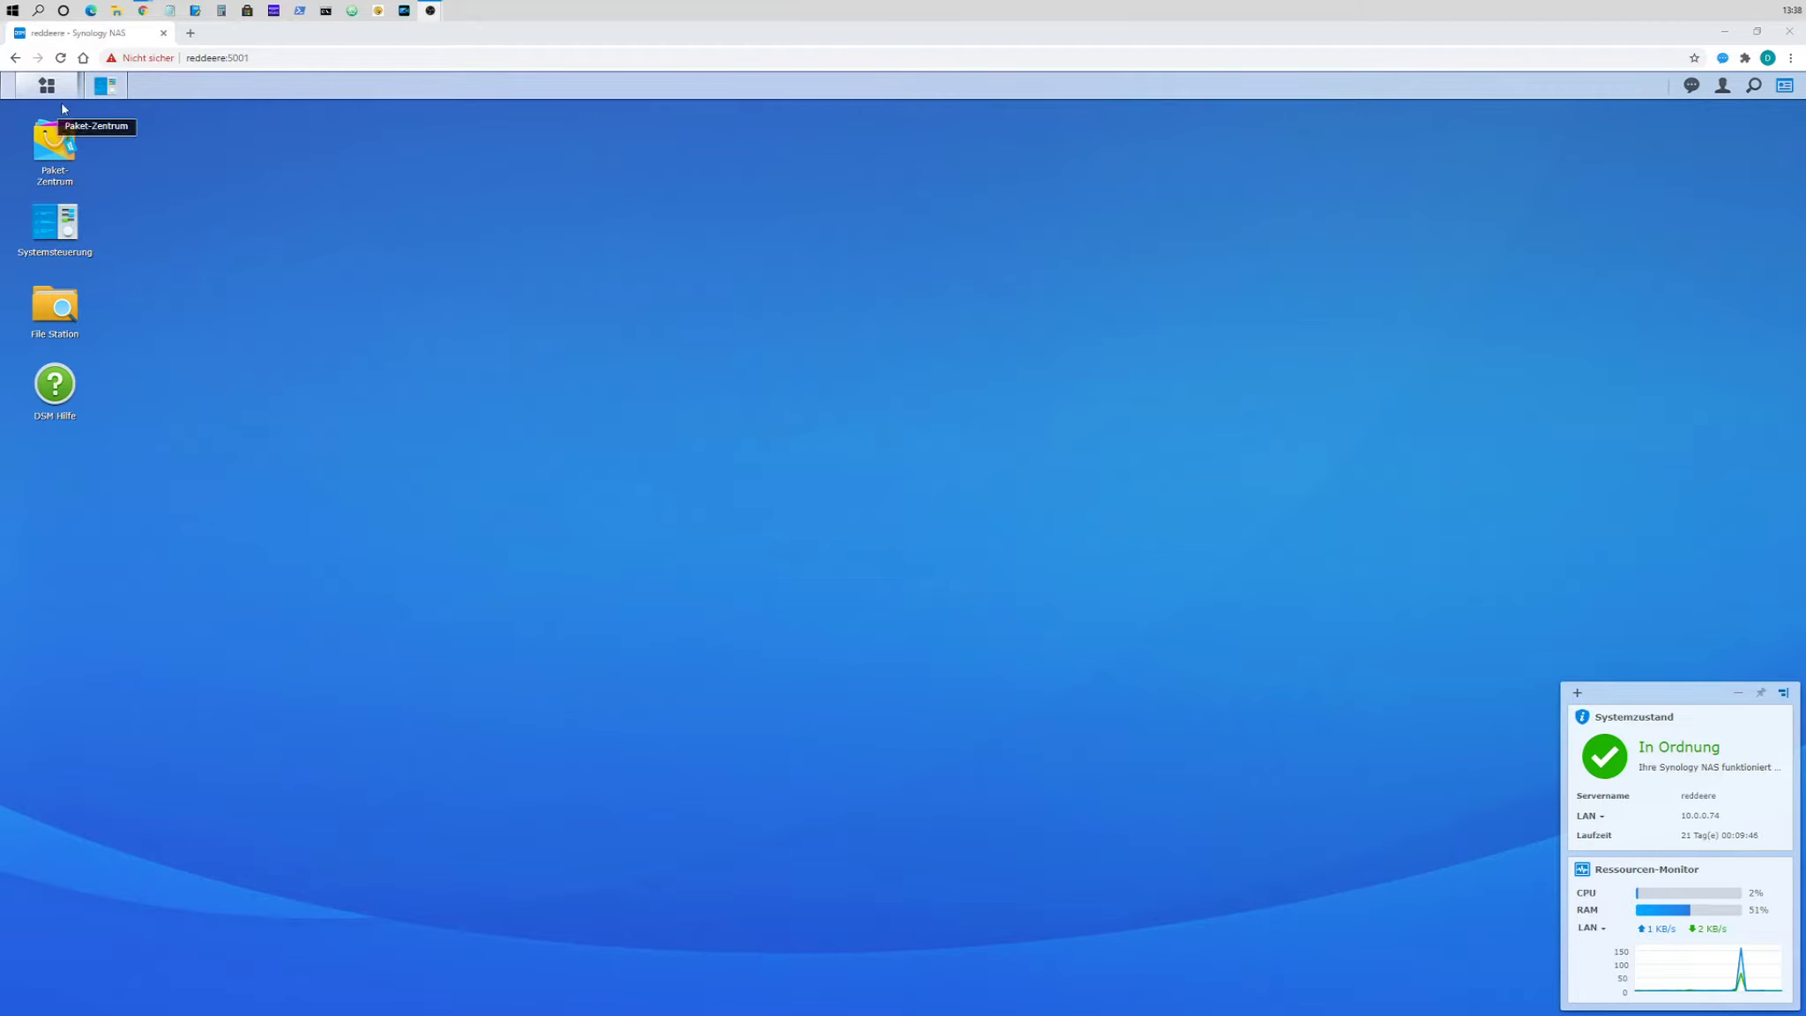
- Set the automatic blocking threshold in the account security settings to 5 login attempts and apply it
click(106, 84)
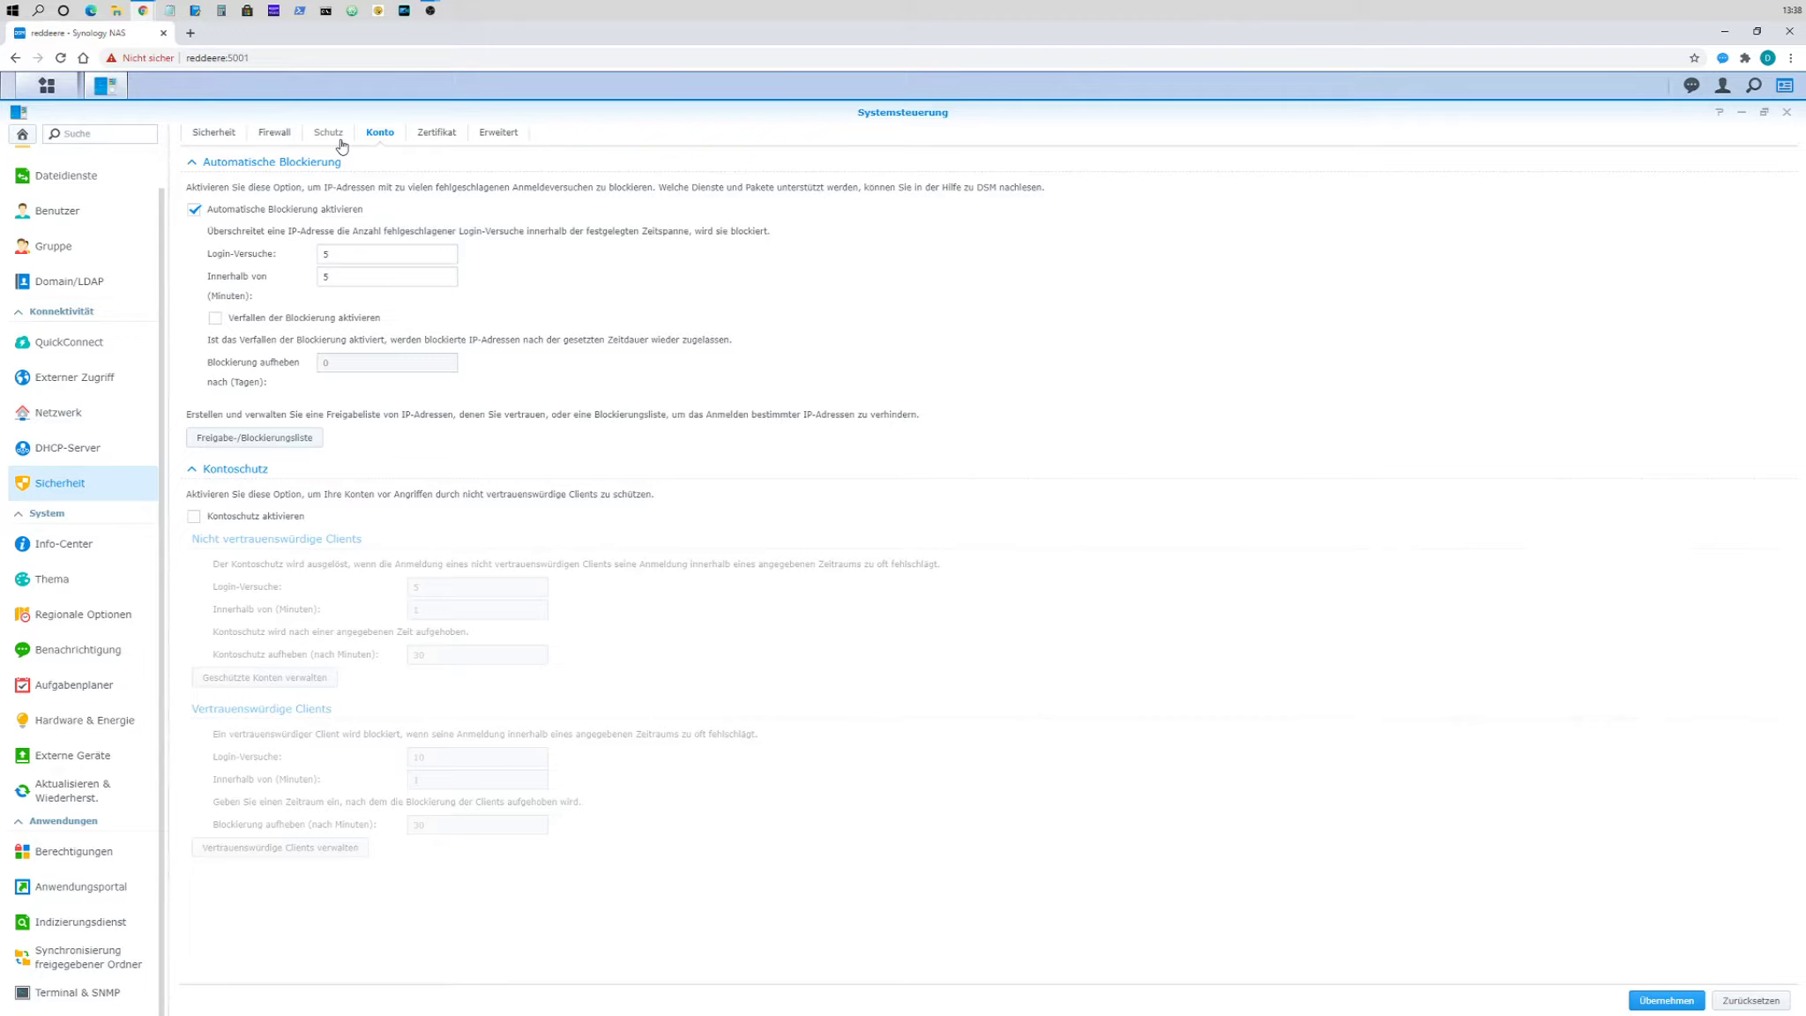
double_click(323, 255)
double_click(326, 254)
text(5)
key(Tab)
click(1667, 1000)
- View the list of blocked IP addresses in the allow/block list and close it
click(246, 439)
click(833, 438)
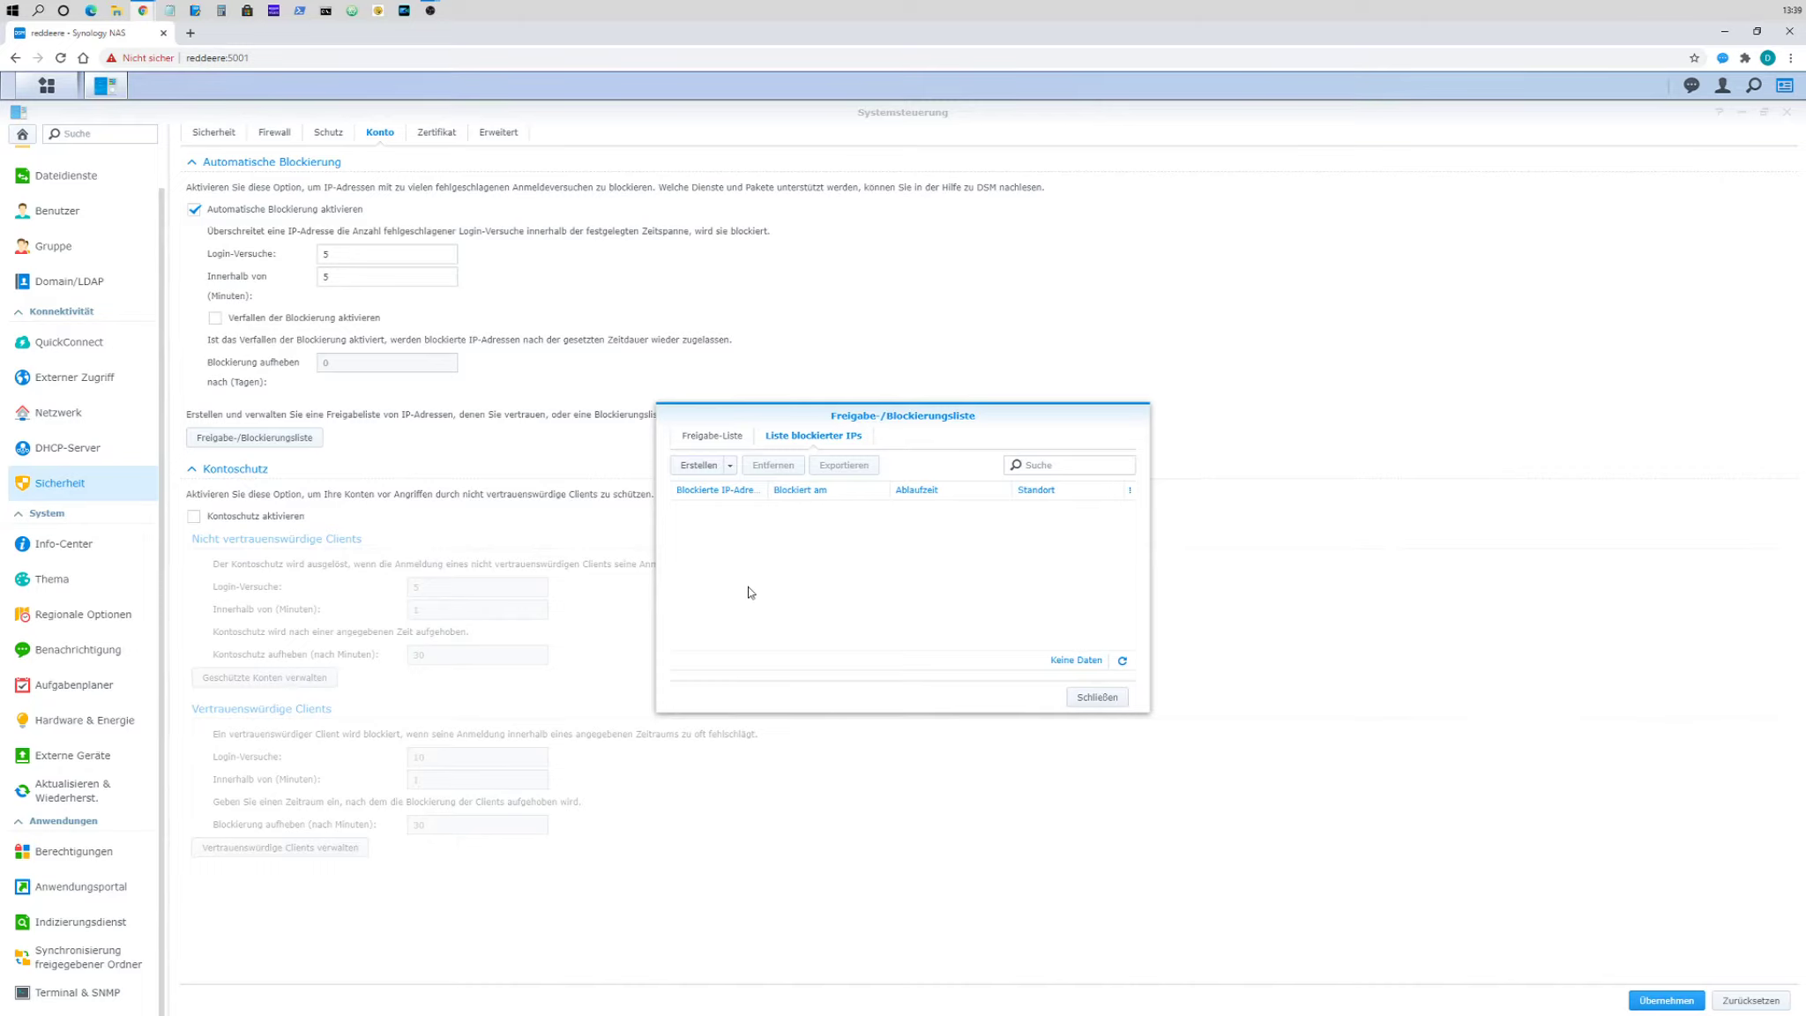
click(1097, 696)
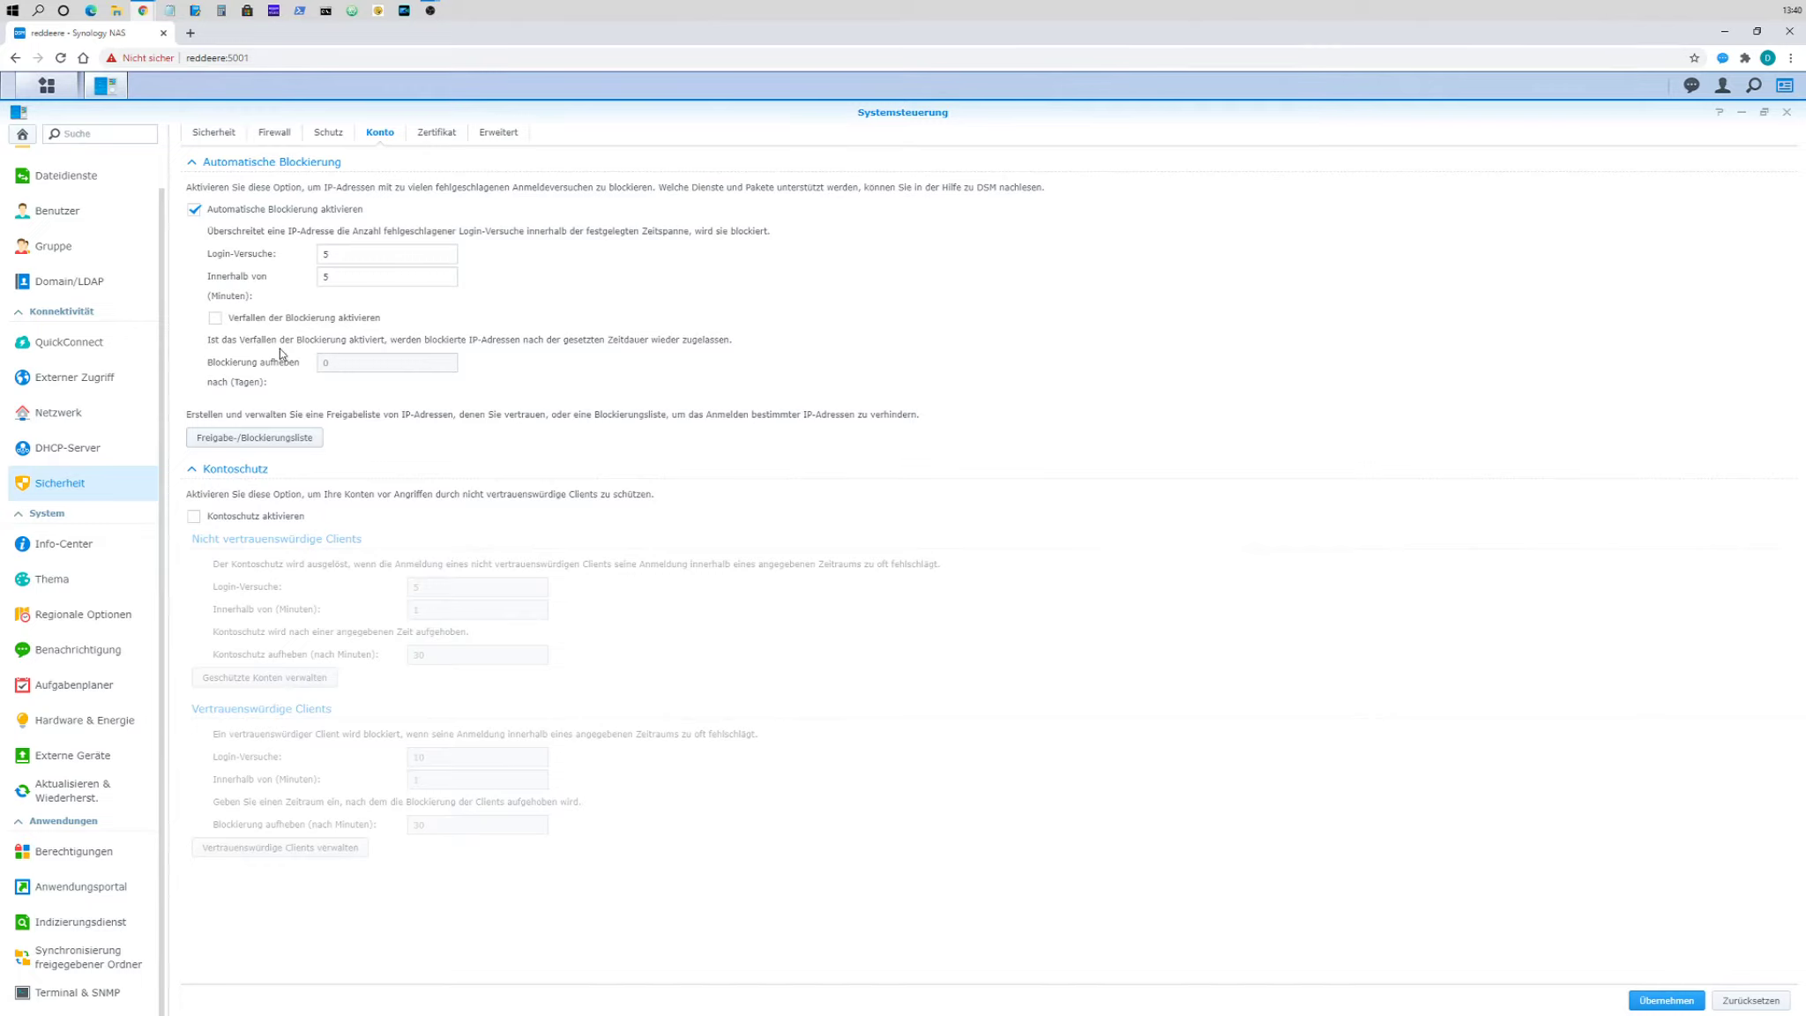
- Try enabling the expiration of automatic blocks and switch the option off again
click(216, 319)
key(Tab)
click(222, 324)
- Check the blocked IP list of the automatic blocking feature once more and close it
click(290, 437)
click(791, 437)
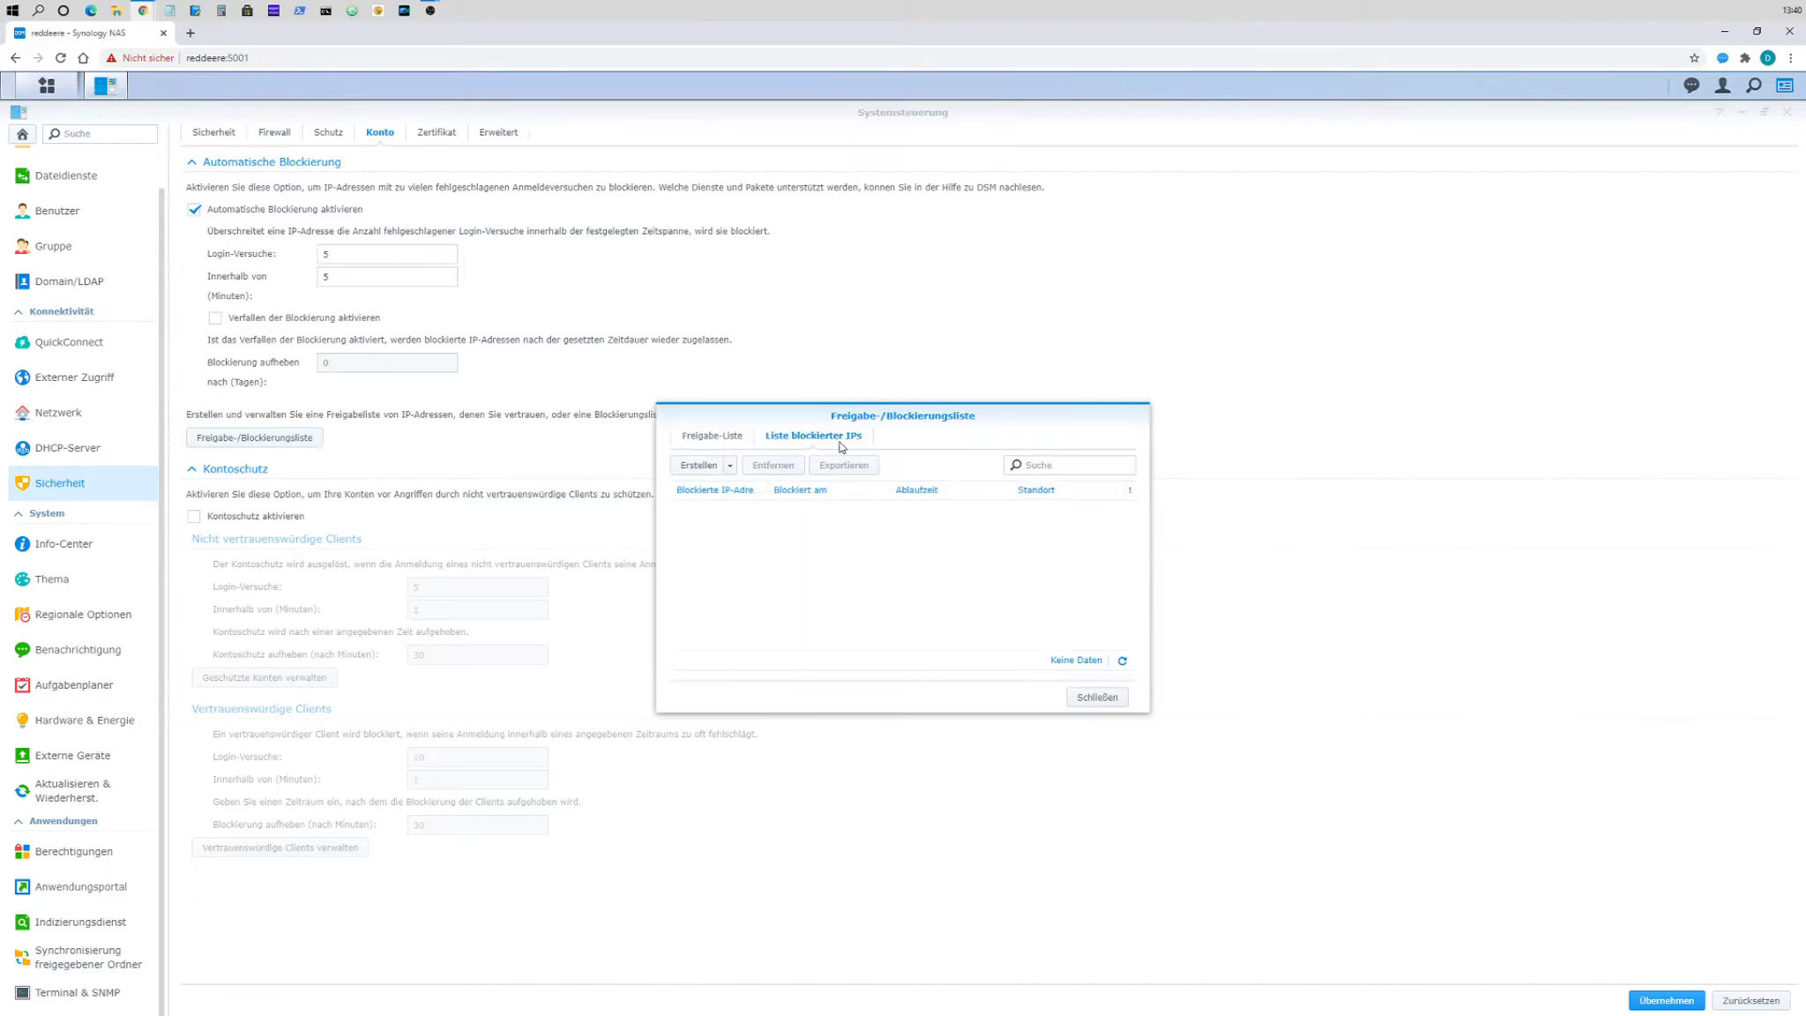
click(1102, 699)
- Enable account protection, set the time window for untrusted clients to 5 minutes, and apply the settings
click(194, 516)
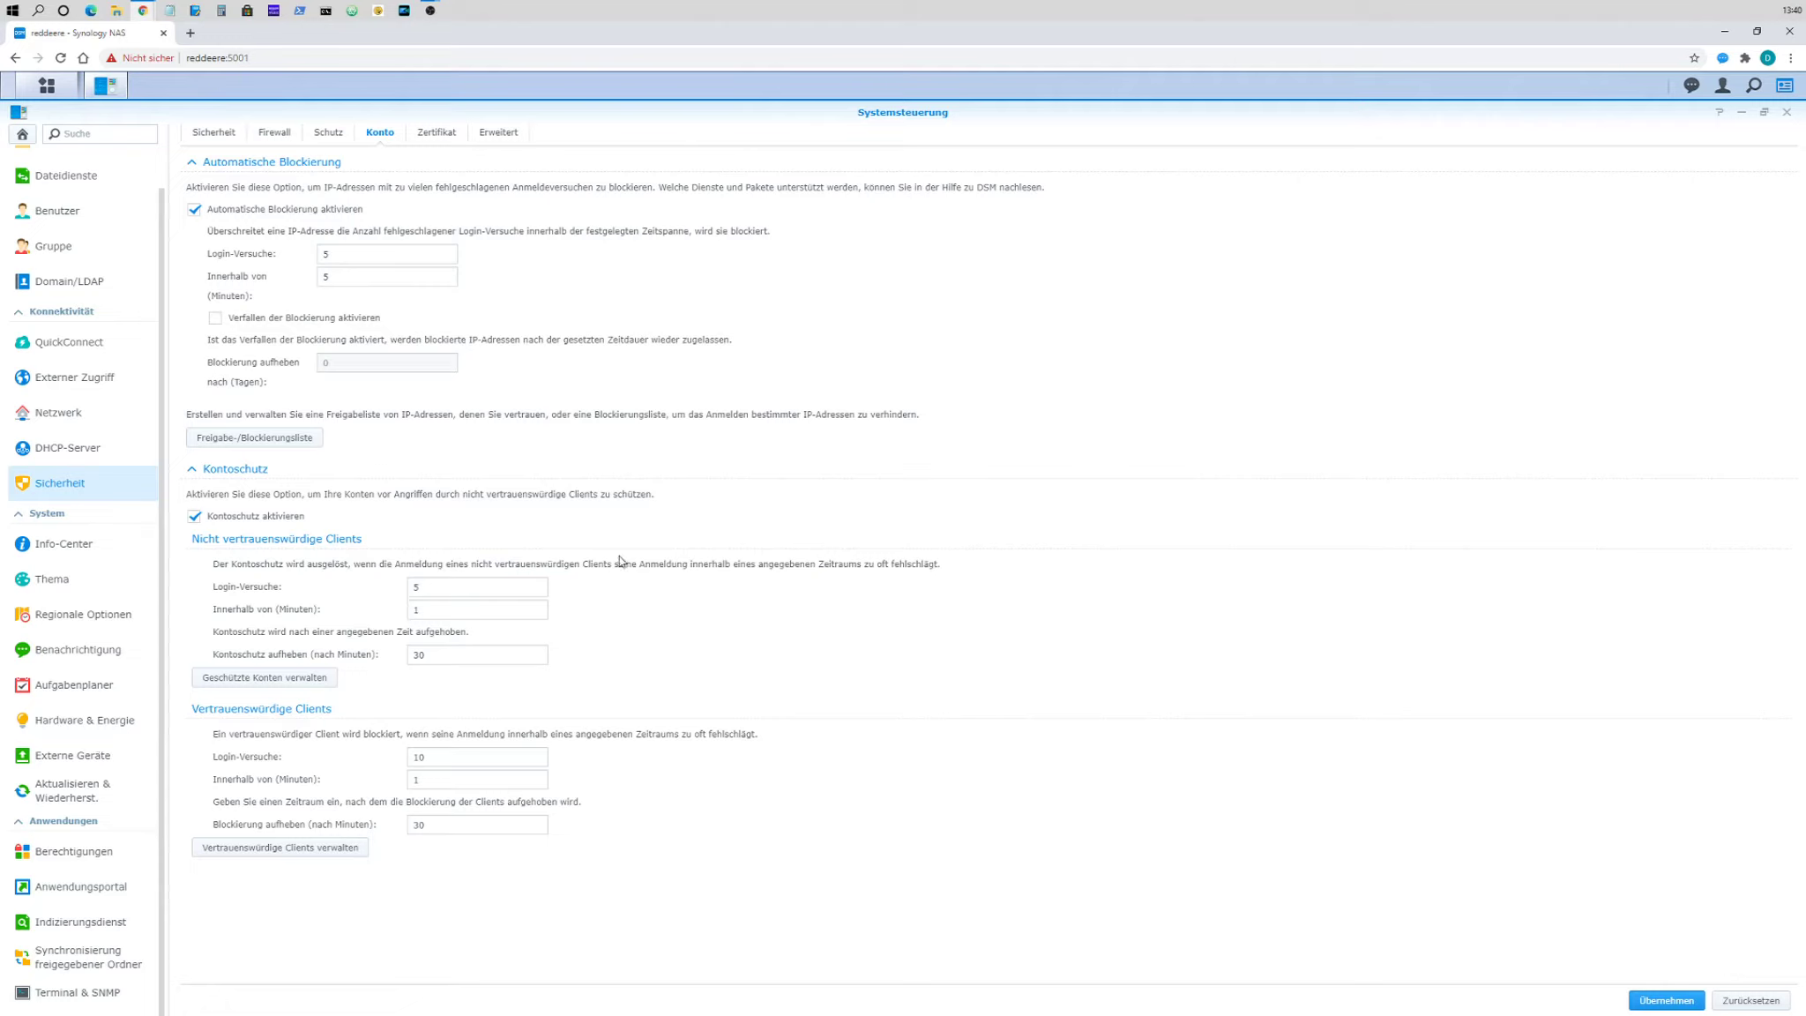
drag(477, 610, 392, 612)
click(1667, 1000)
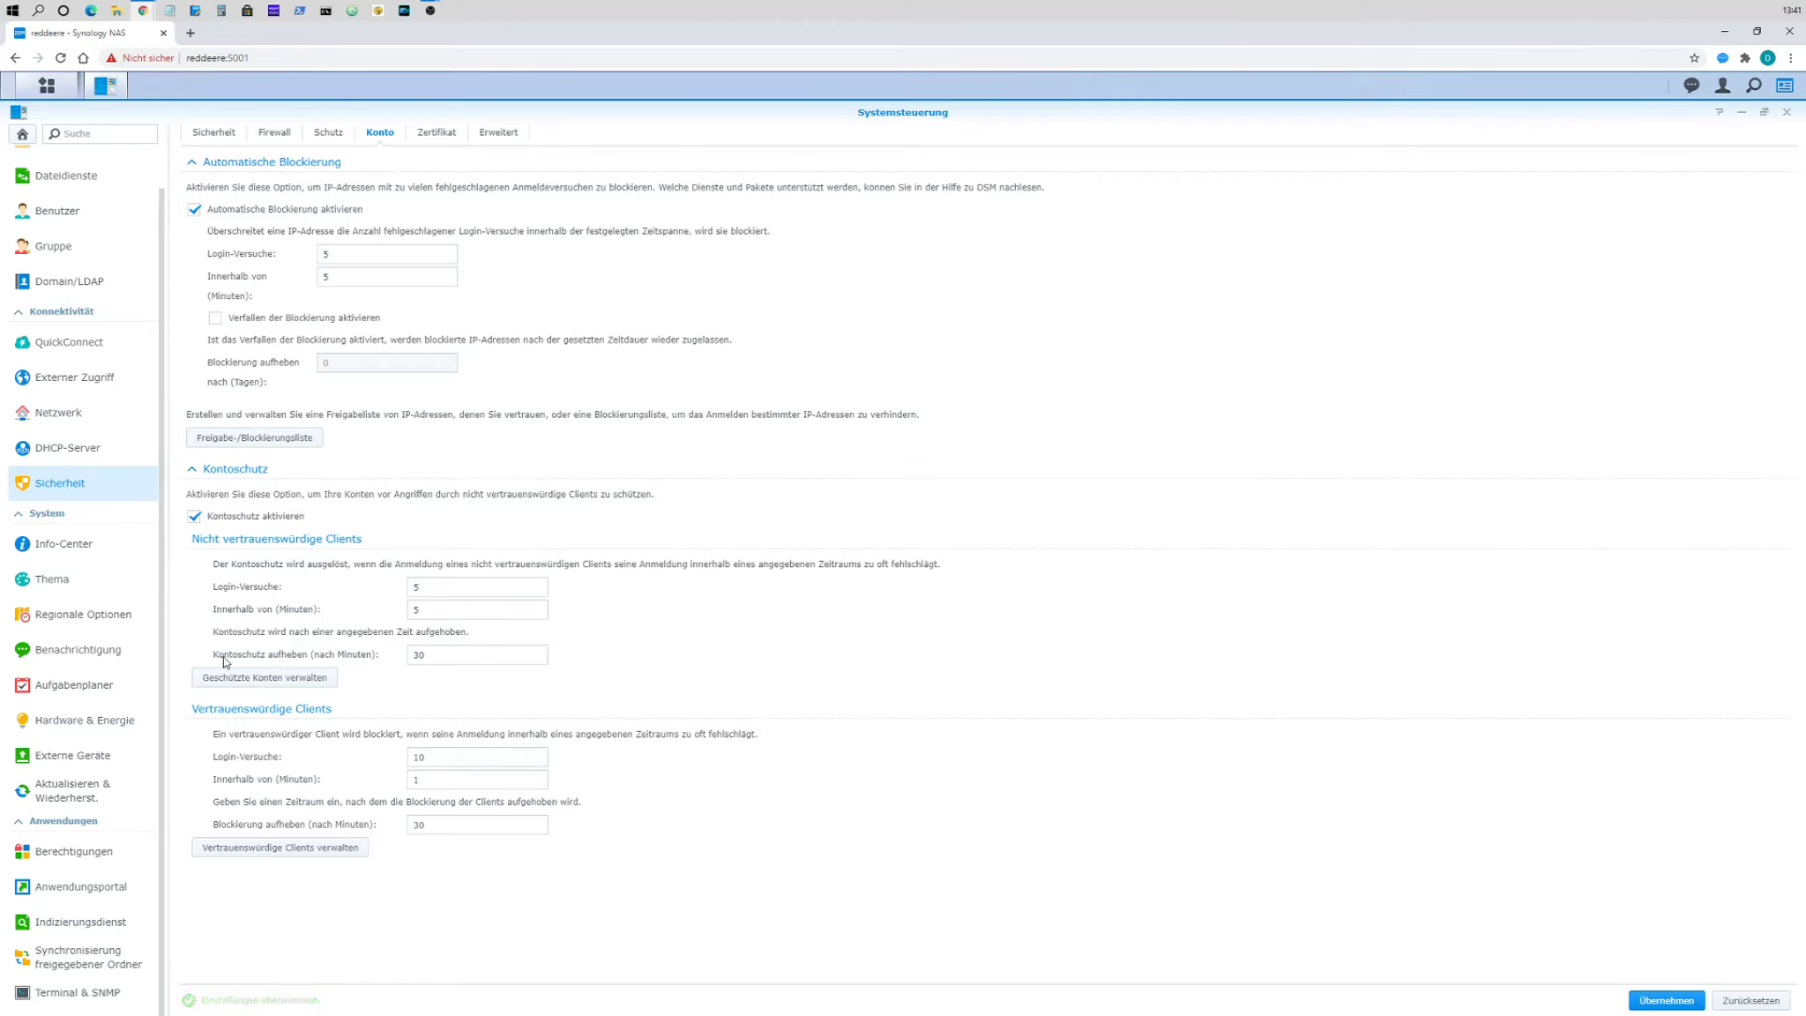
- Set account protection for untrusted clients to be lifted after 120 minutes and apply it
click(365, 657)
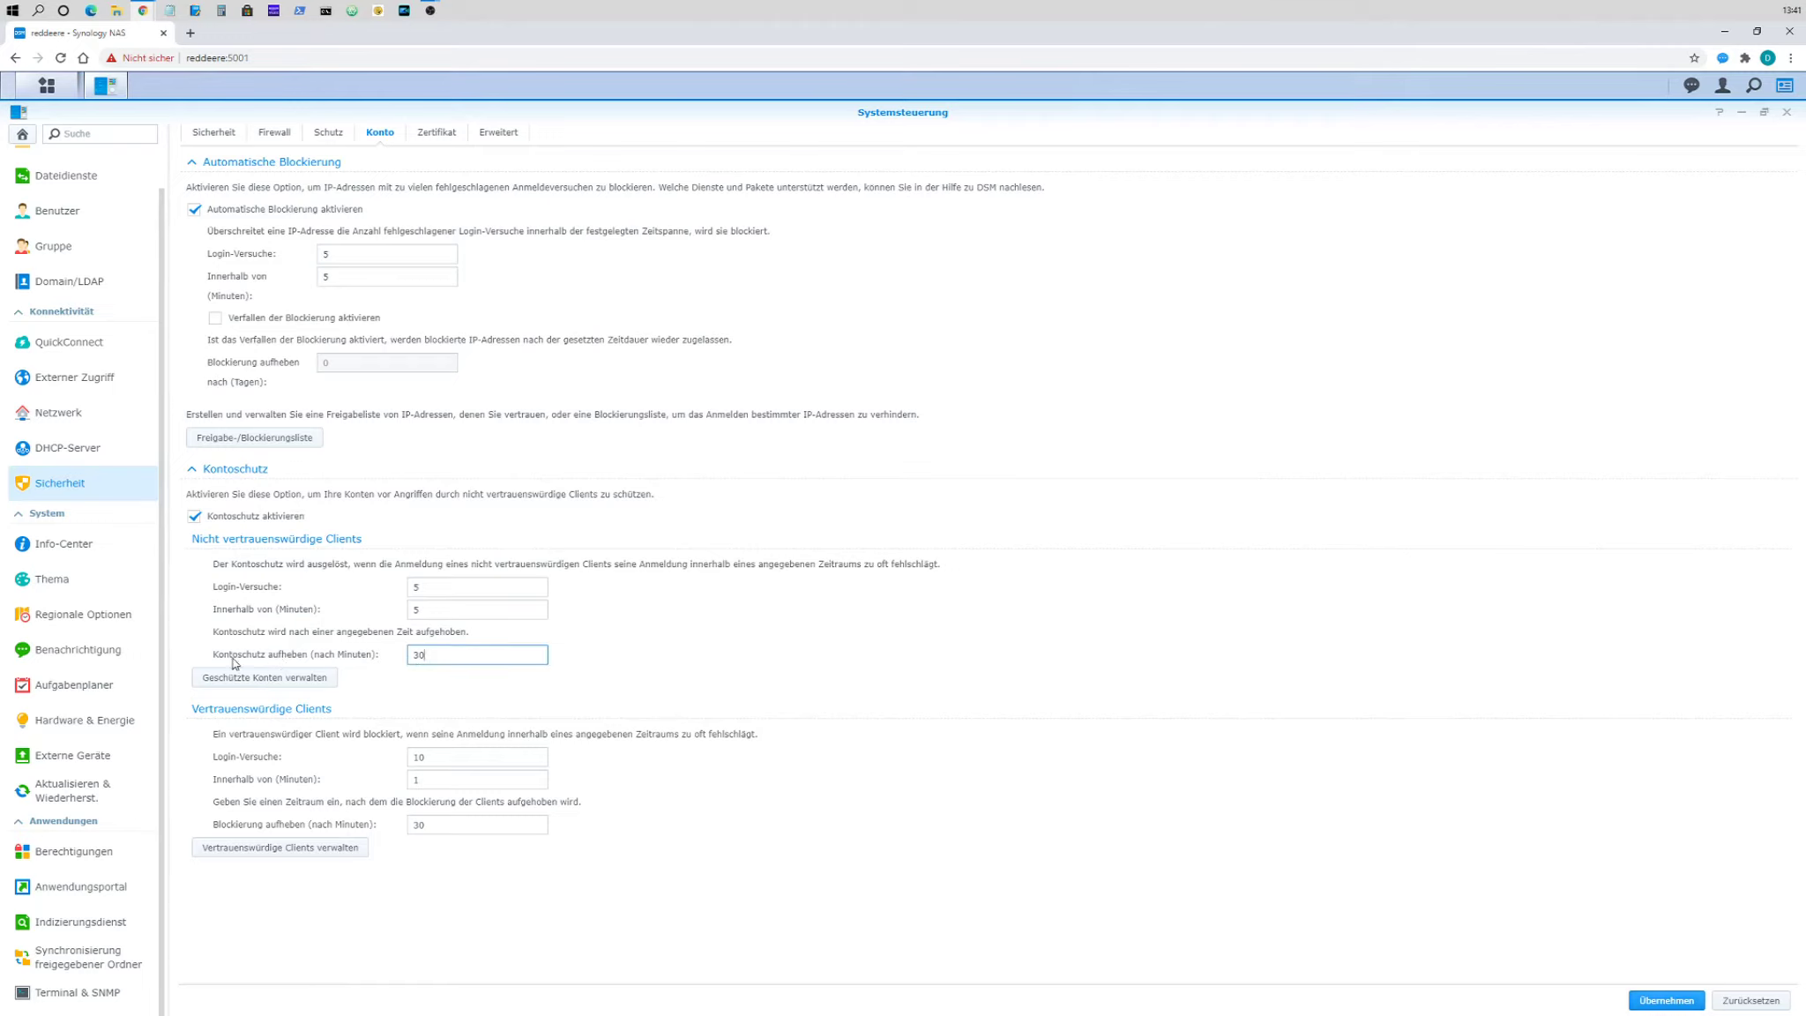
drag(445, 656, 394, 653)
click(1667, 1000)
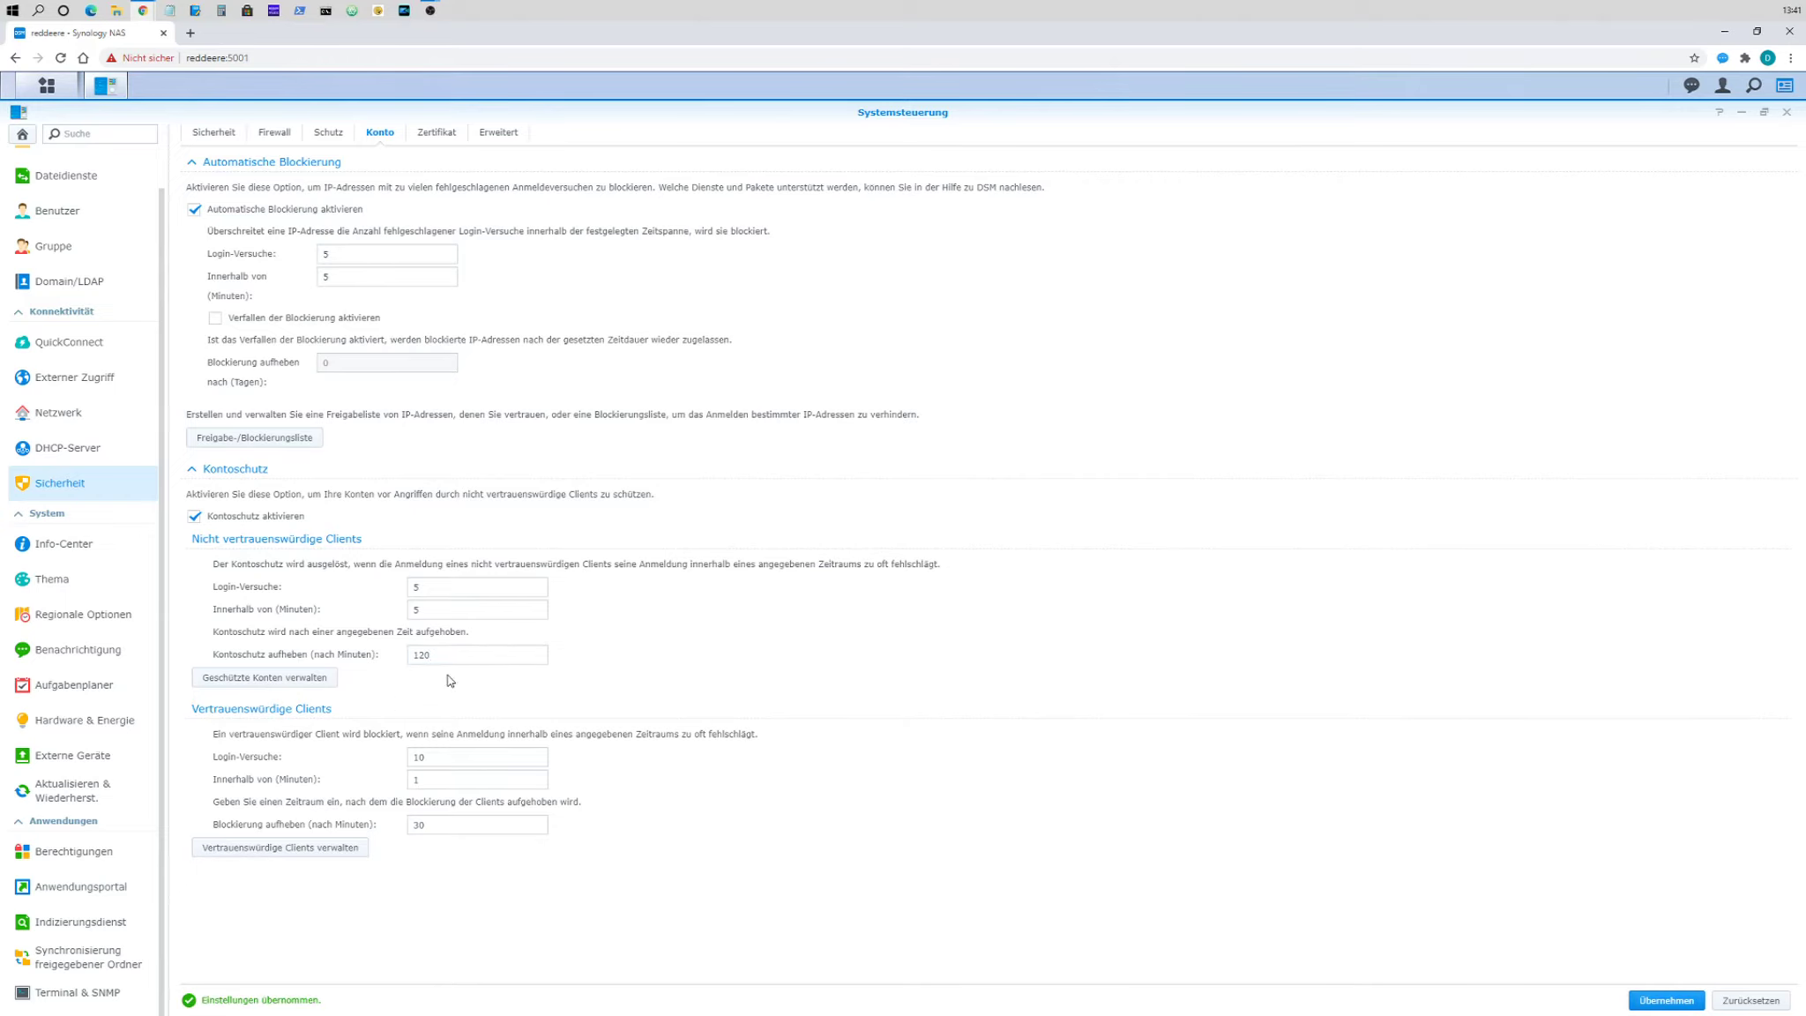
- View the list of protected accounts for untrusted clients and close it
click(427, 657)
click(283, 681)
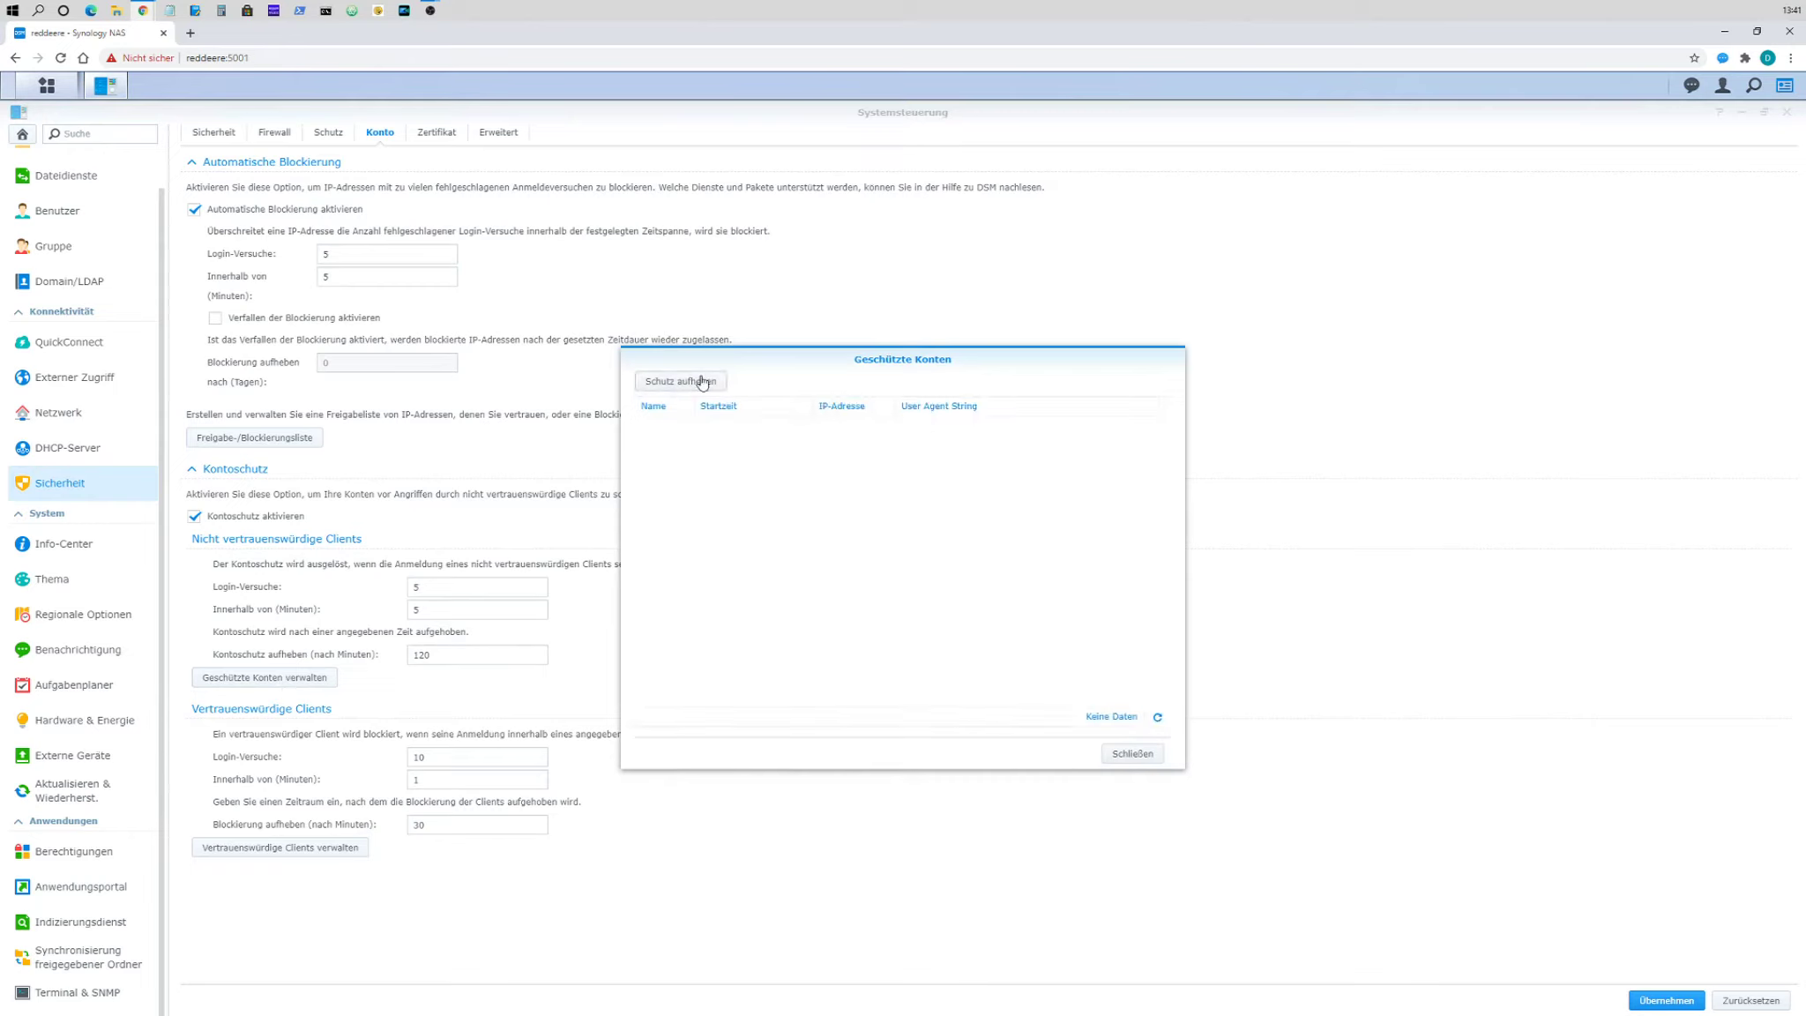
click(1134, 757)
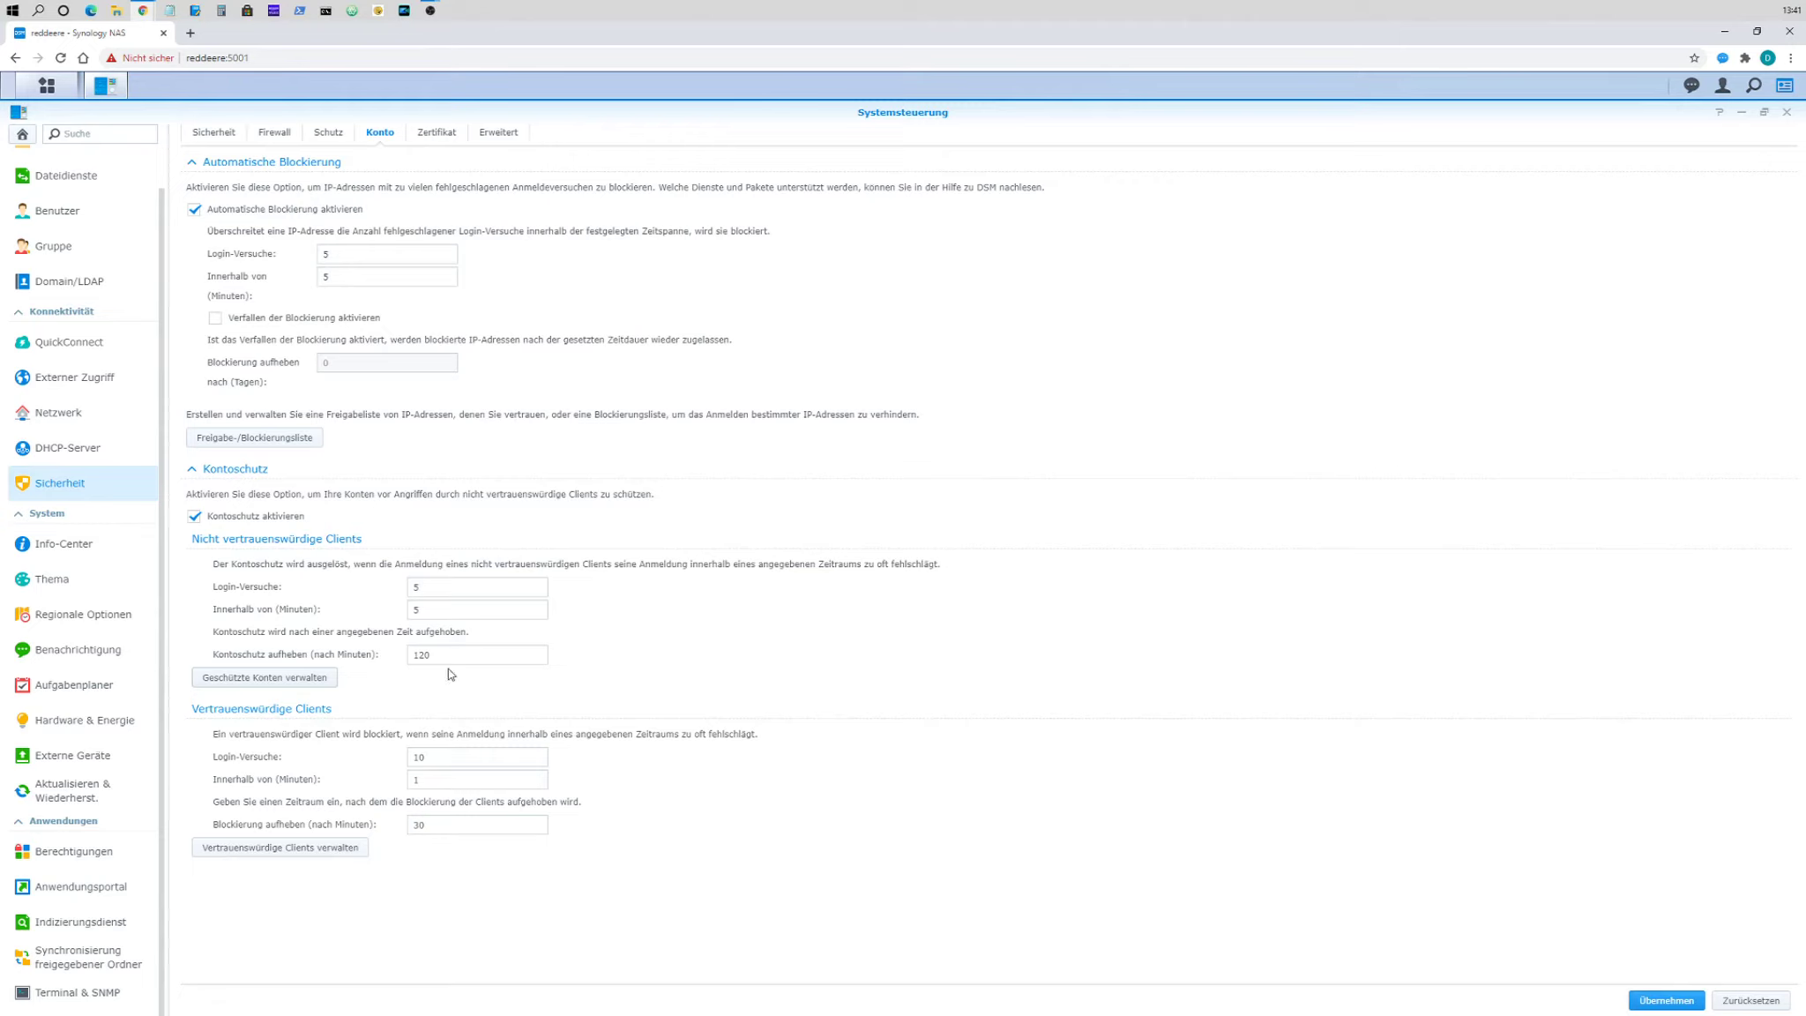
- Set the trusted clients' limit to 5 login attempts within 5 minutes and apply the settings
drag(443, 778, 401, 785)
click(516, 757)
text(5)
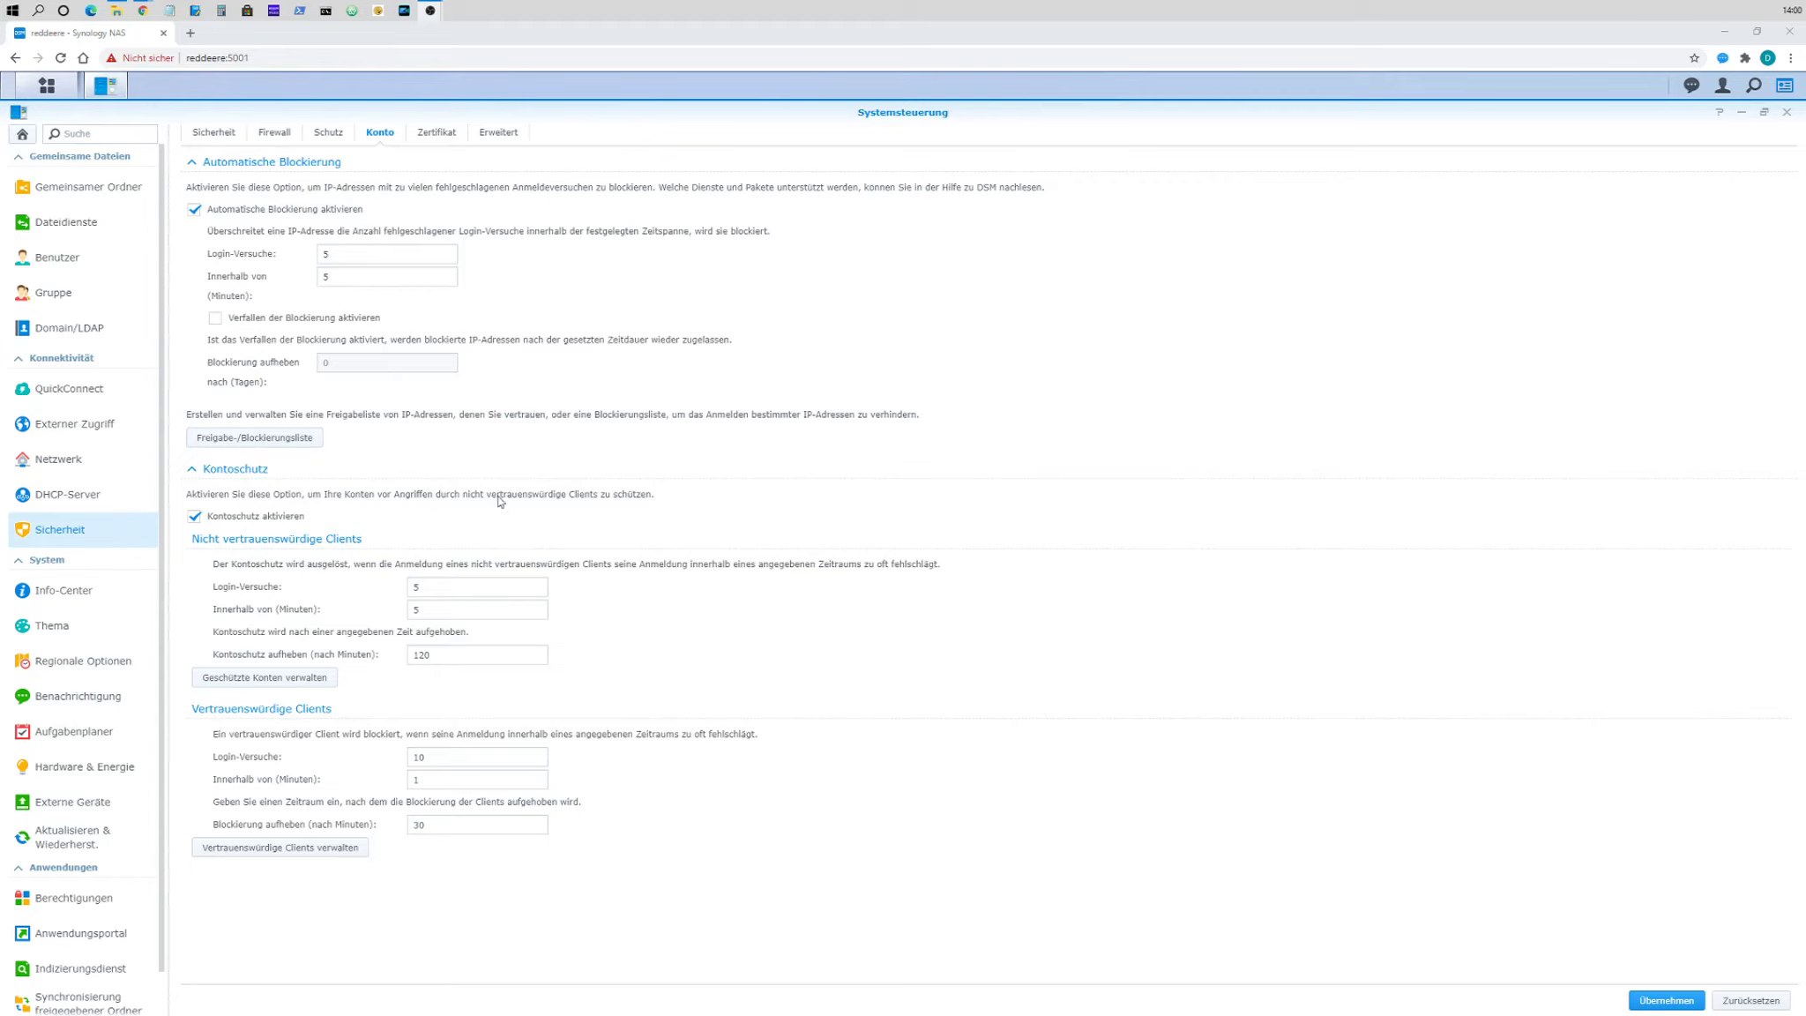
double_click(460, 763)
text(5)
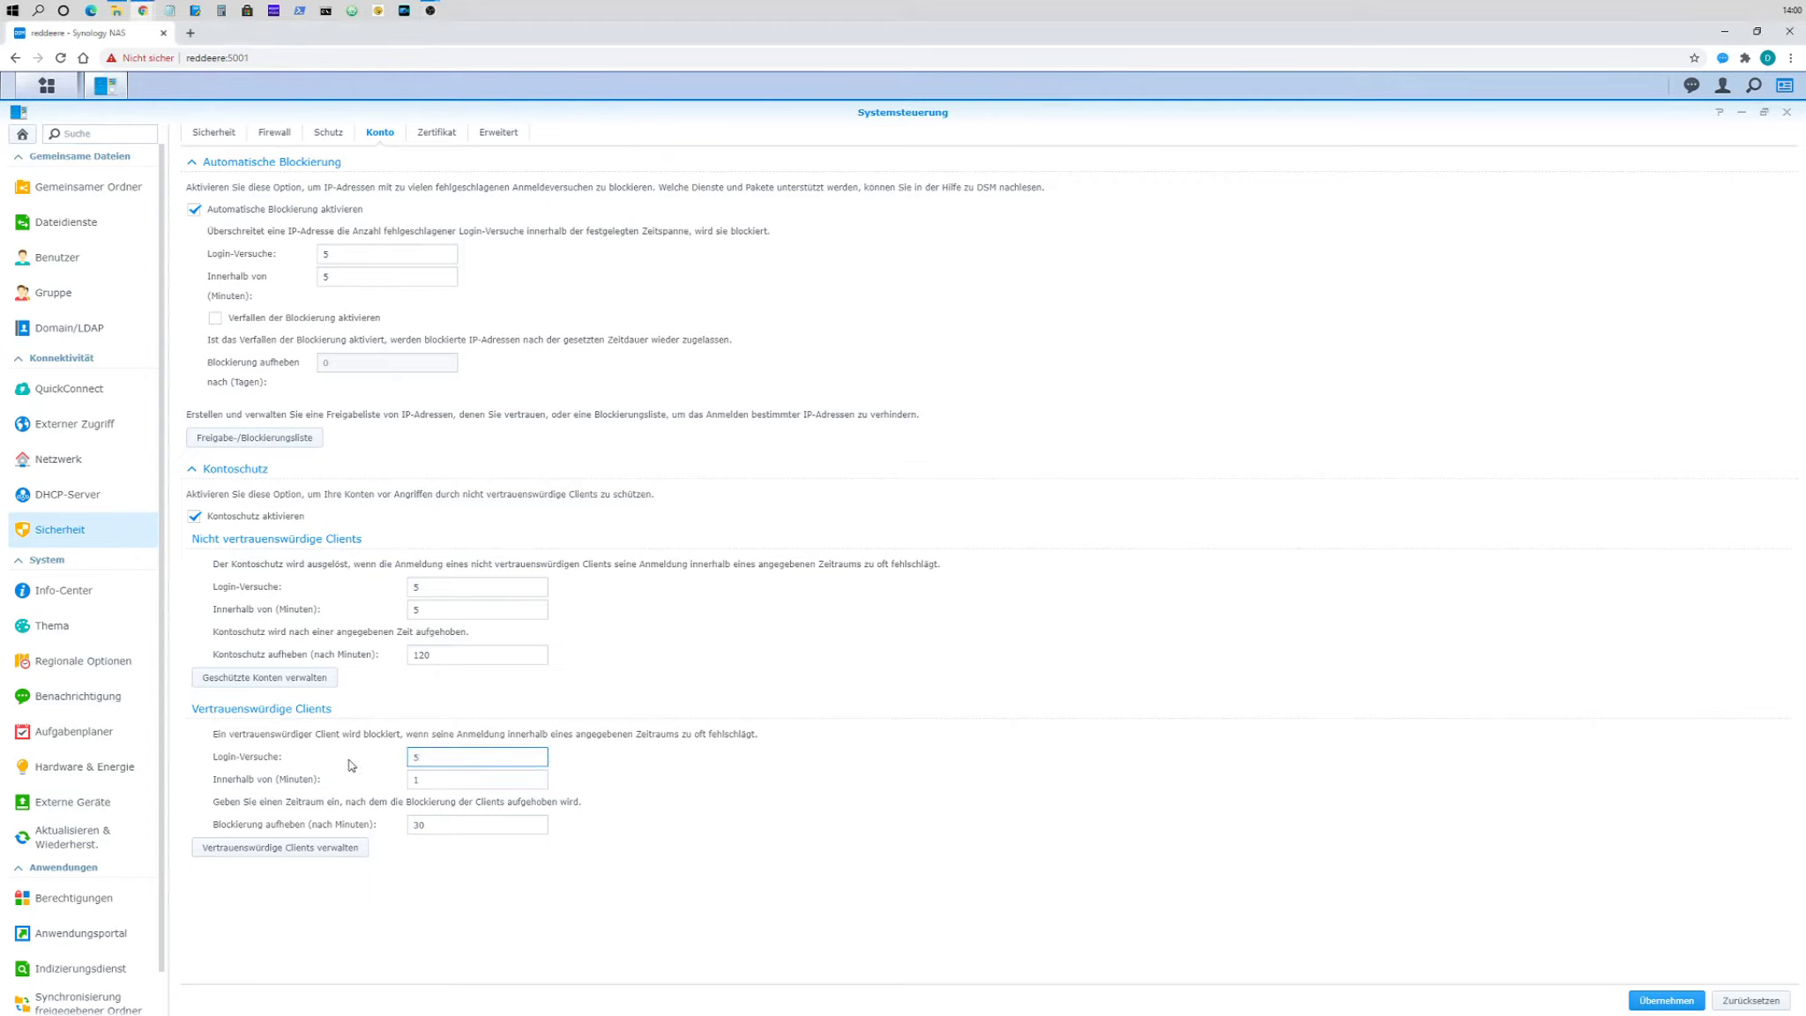
key(Tab)
text(5)
click(1645, 1003)
- View the list of blocked trusted clients, close it, and apply the account settings again
double_click(417, 824)
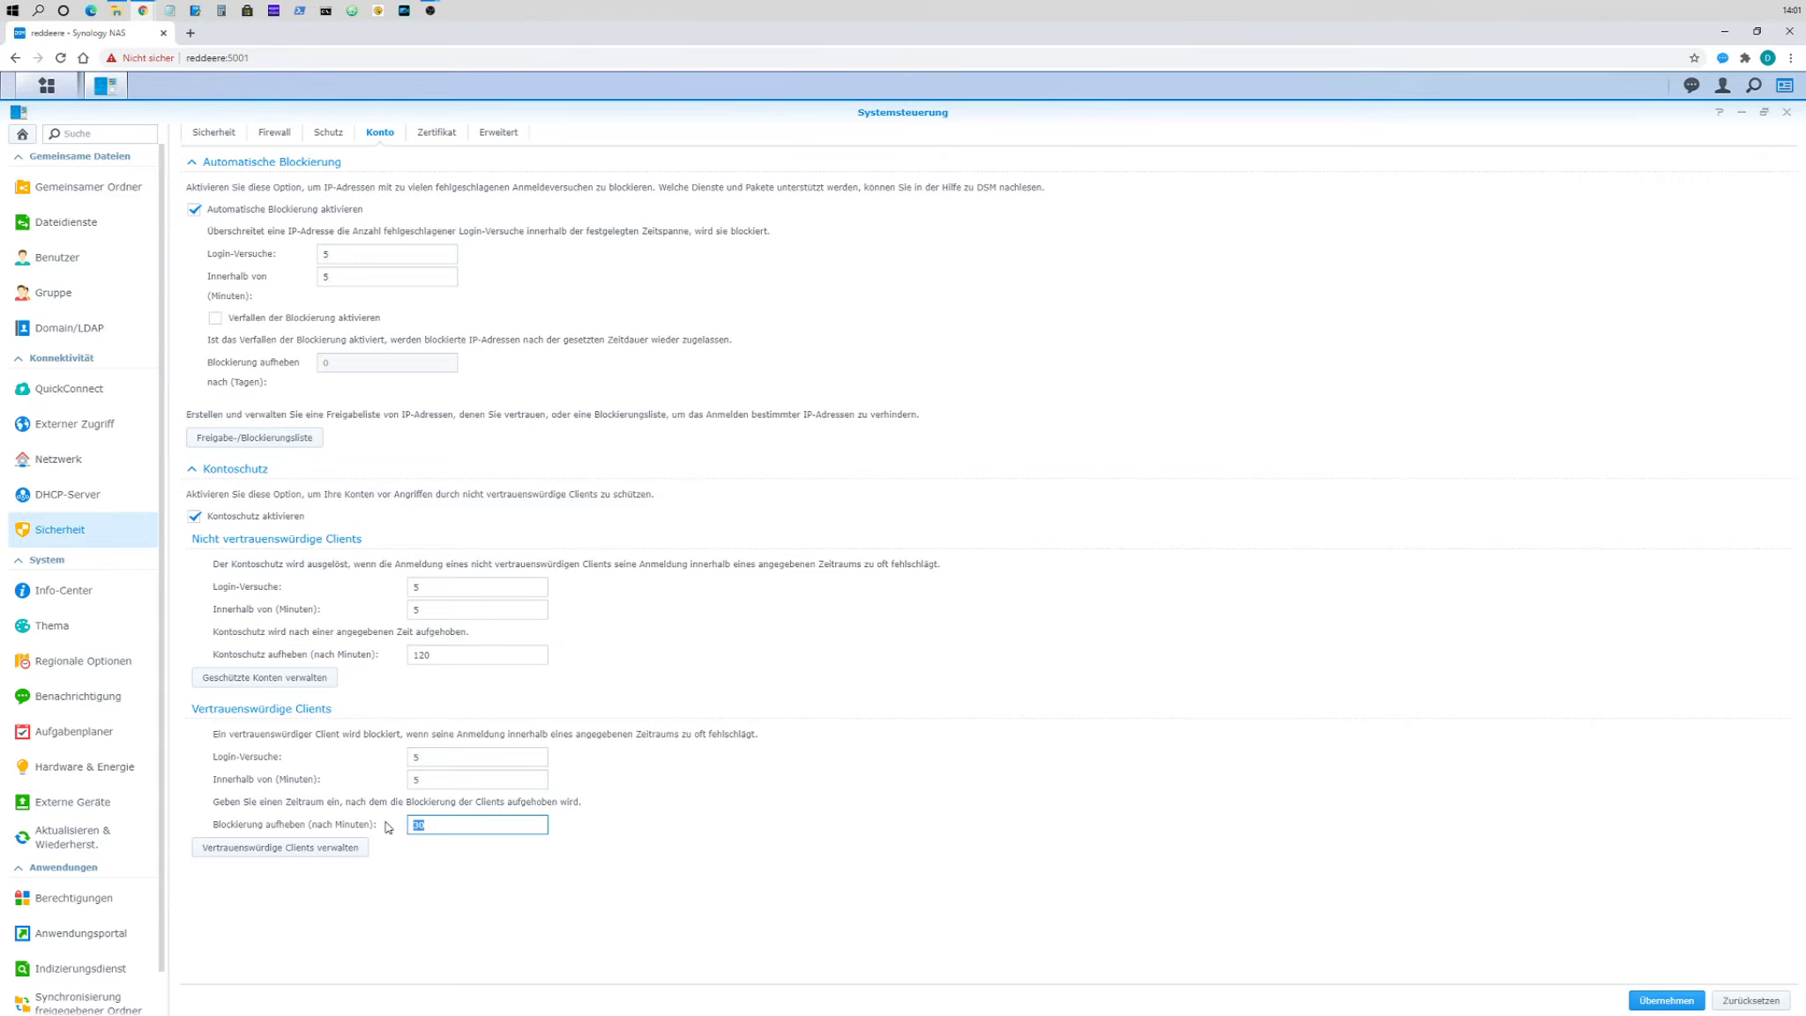
click(354, 849)
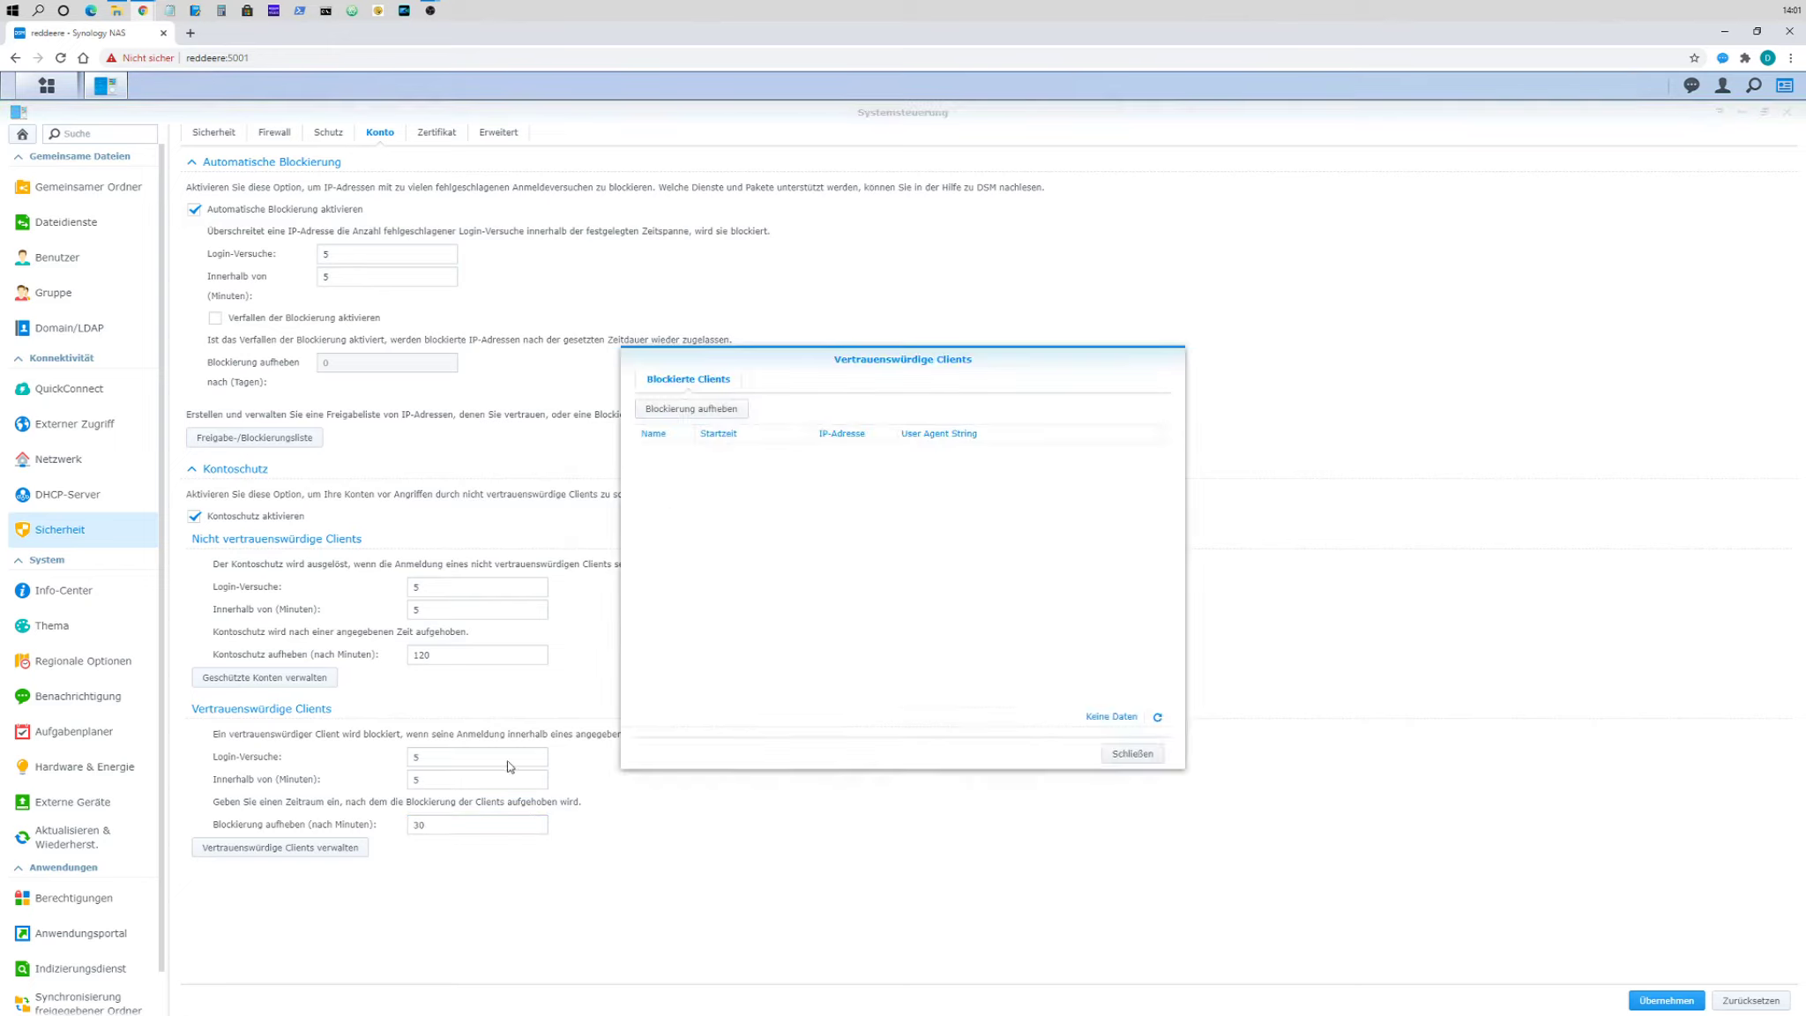
drag(878, 359, 878, 382)
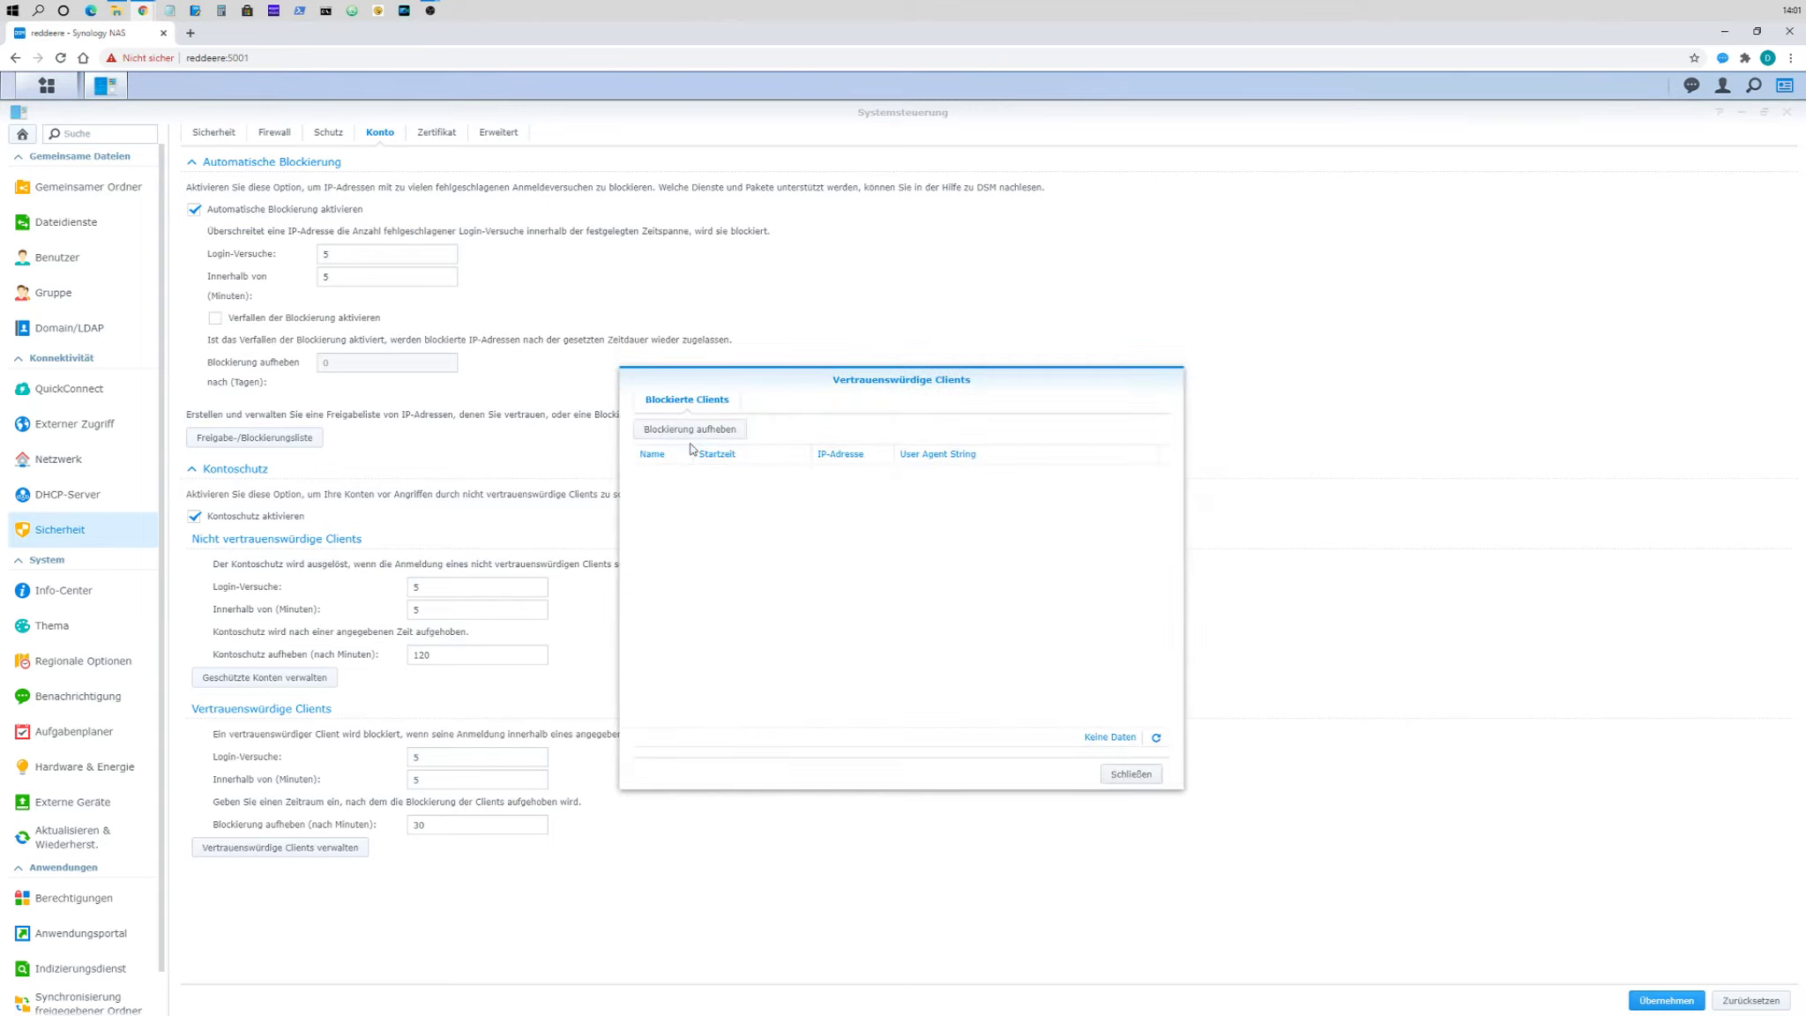
click(1126, 776)
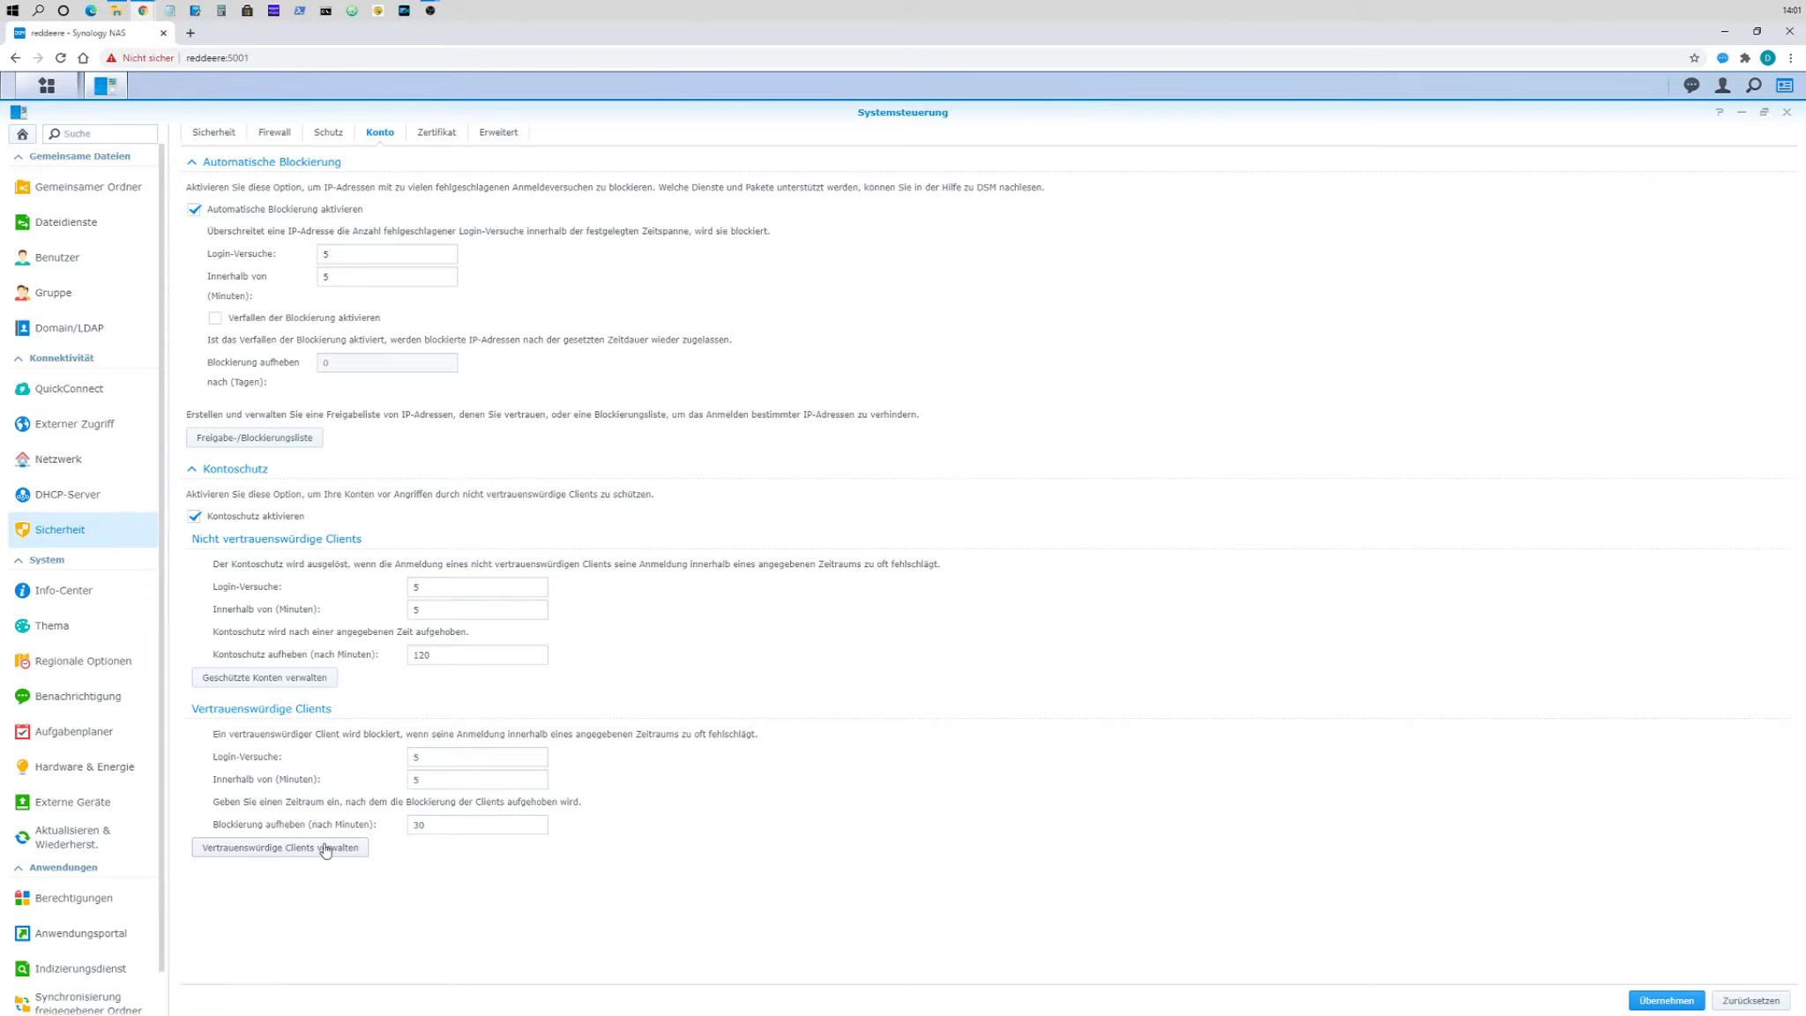
click(1666, 1000)
- Review the advanced, certificate, protection, firewall and general security settings
double_click(355, 258)
click(482, 134)
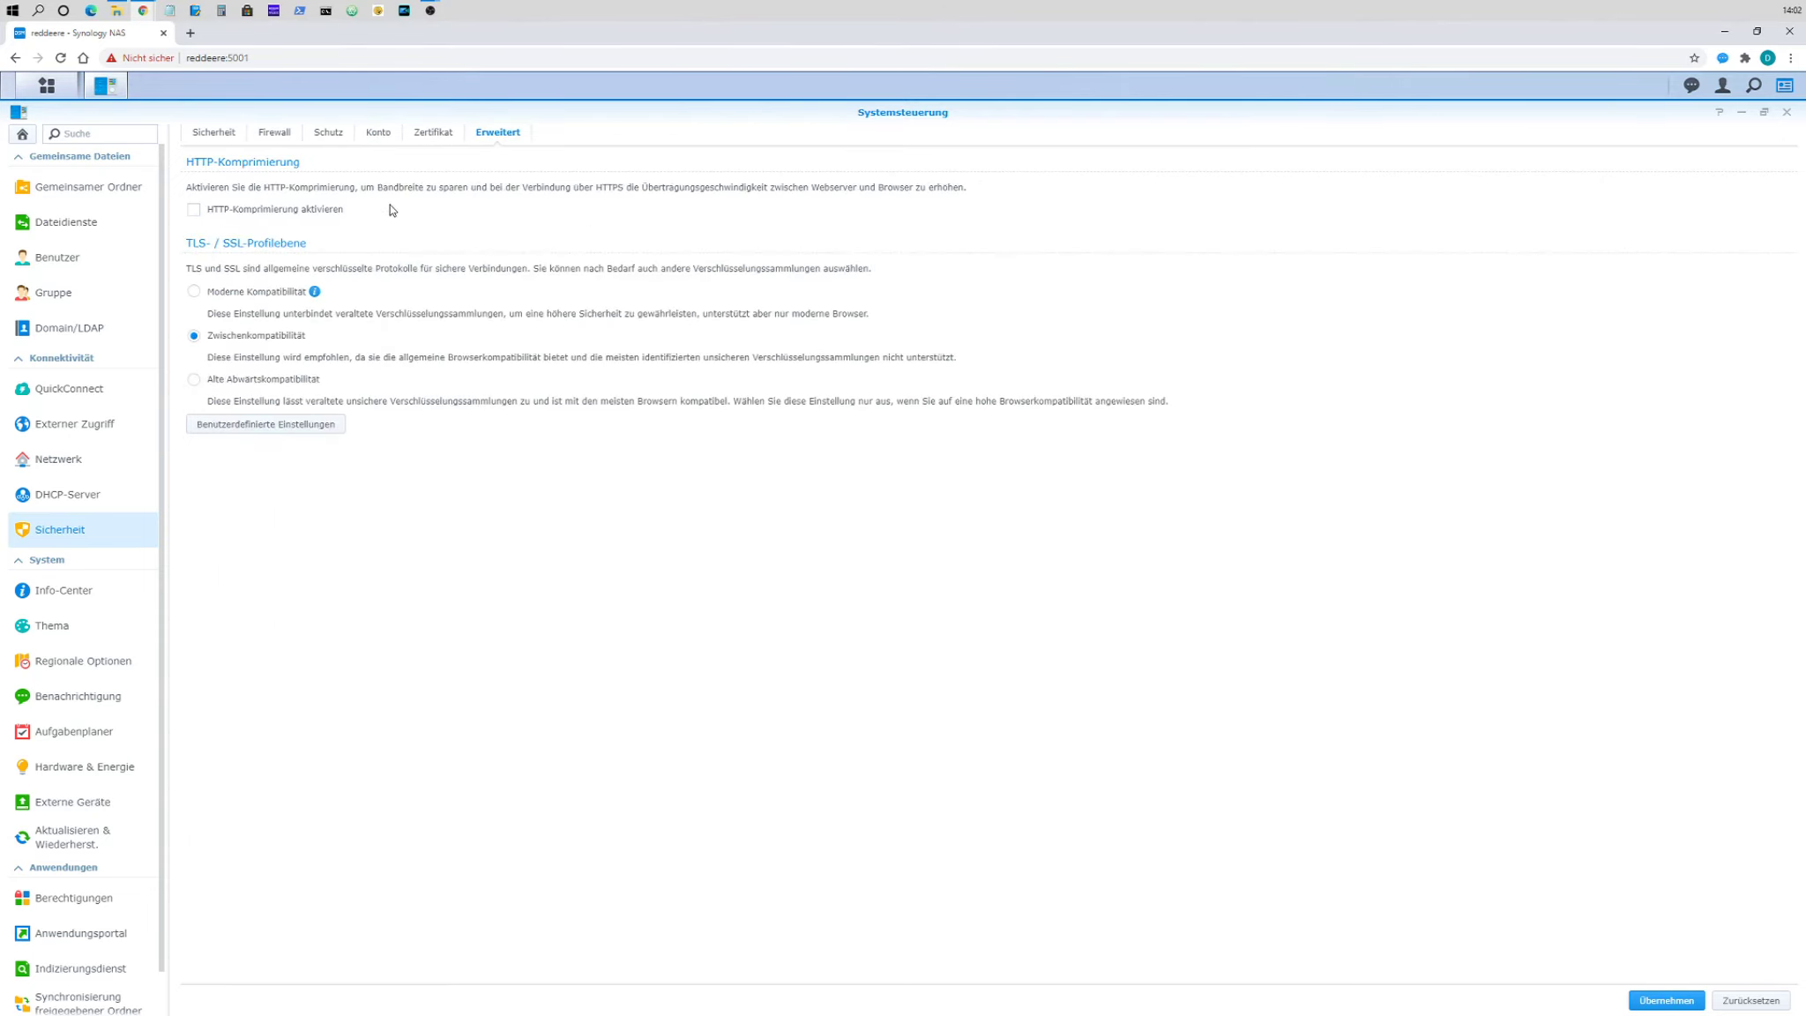
click(436, 132)
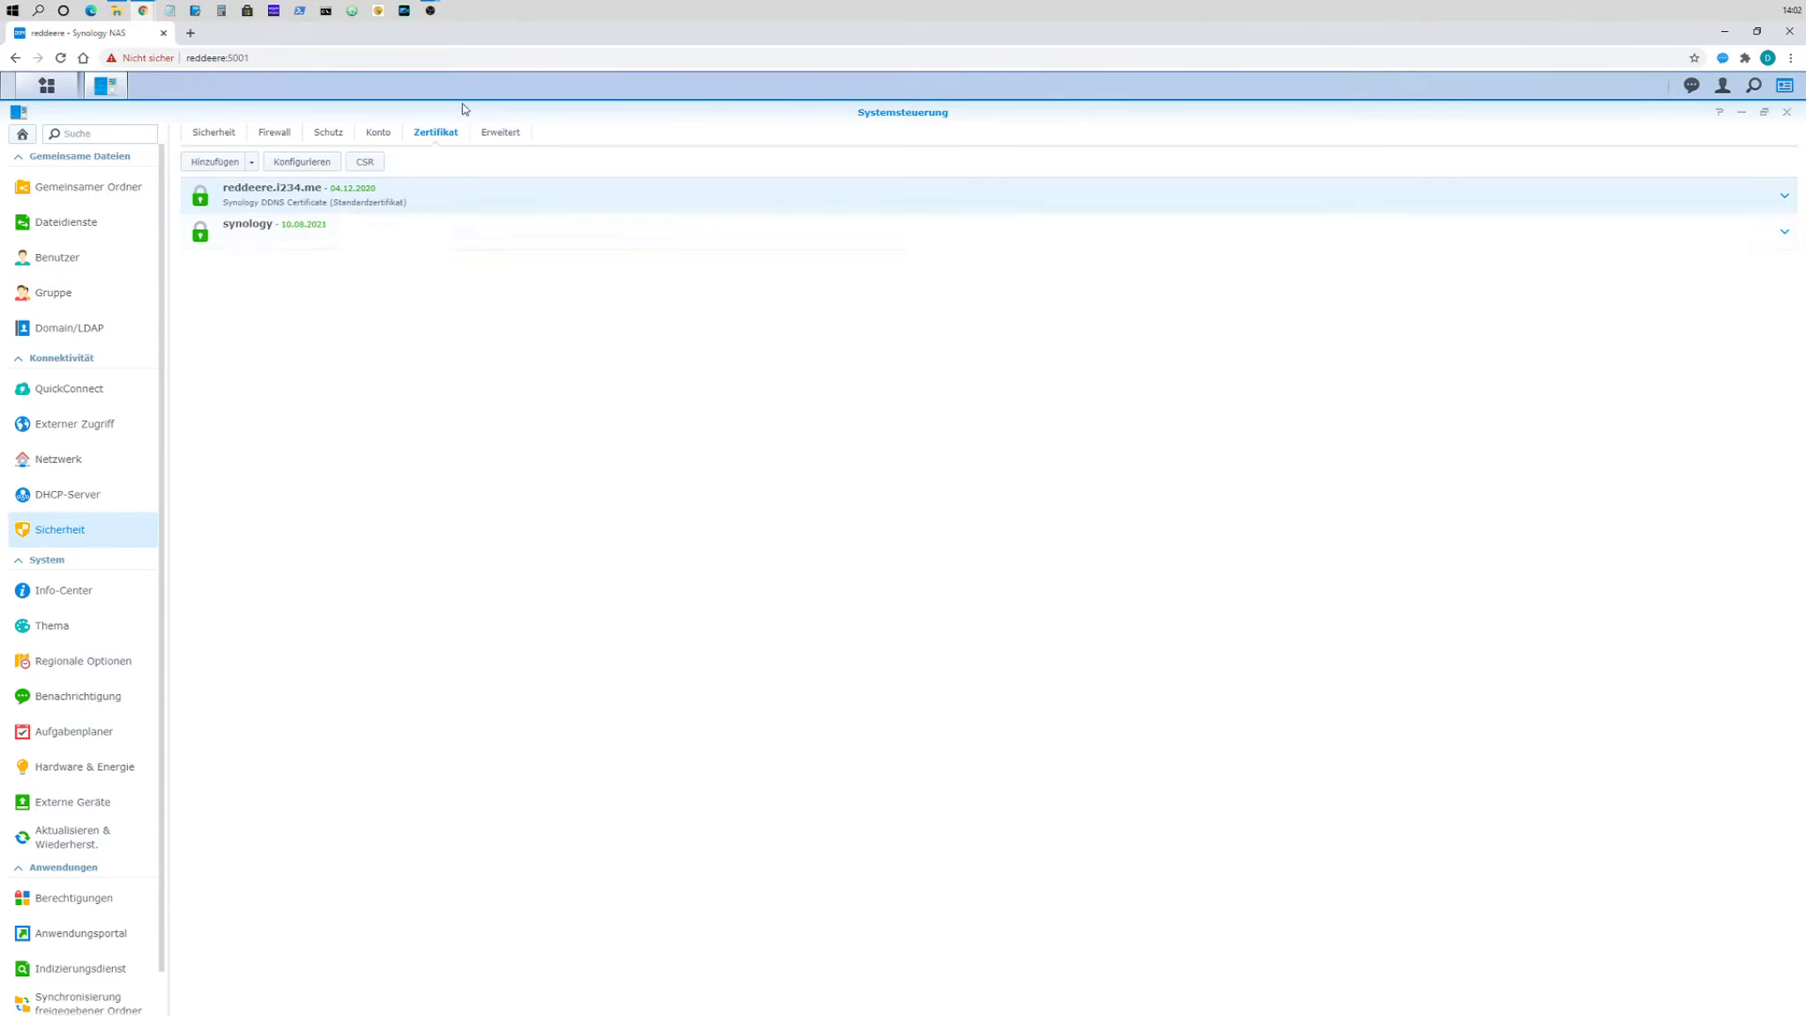
click(340, 134)
click(263, 135)
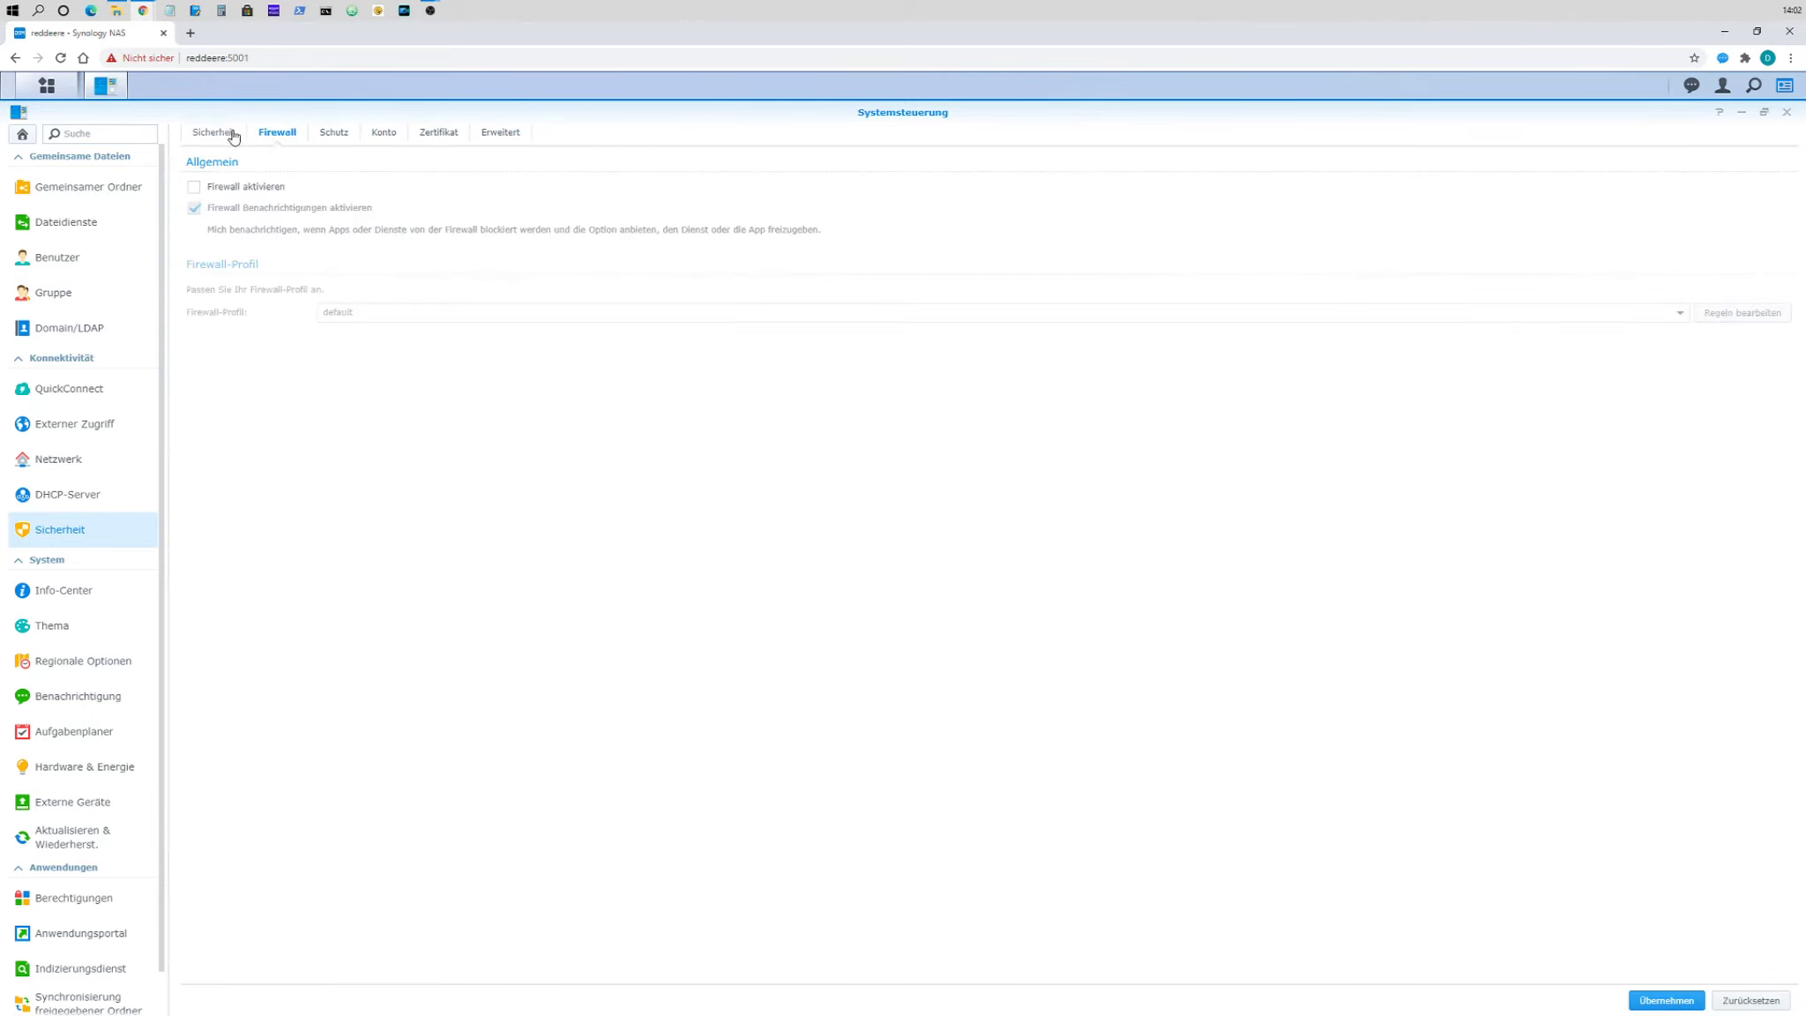
click(237, 133)
- Enable DoS protection for the LAN interface and apply the setting
click(335, 132)
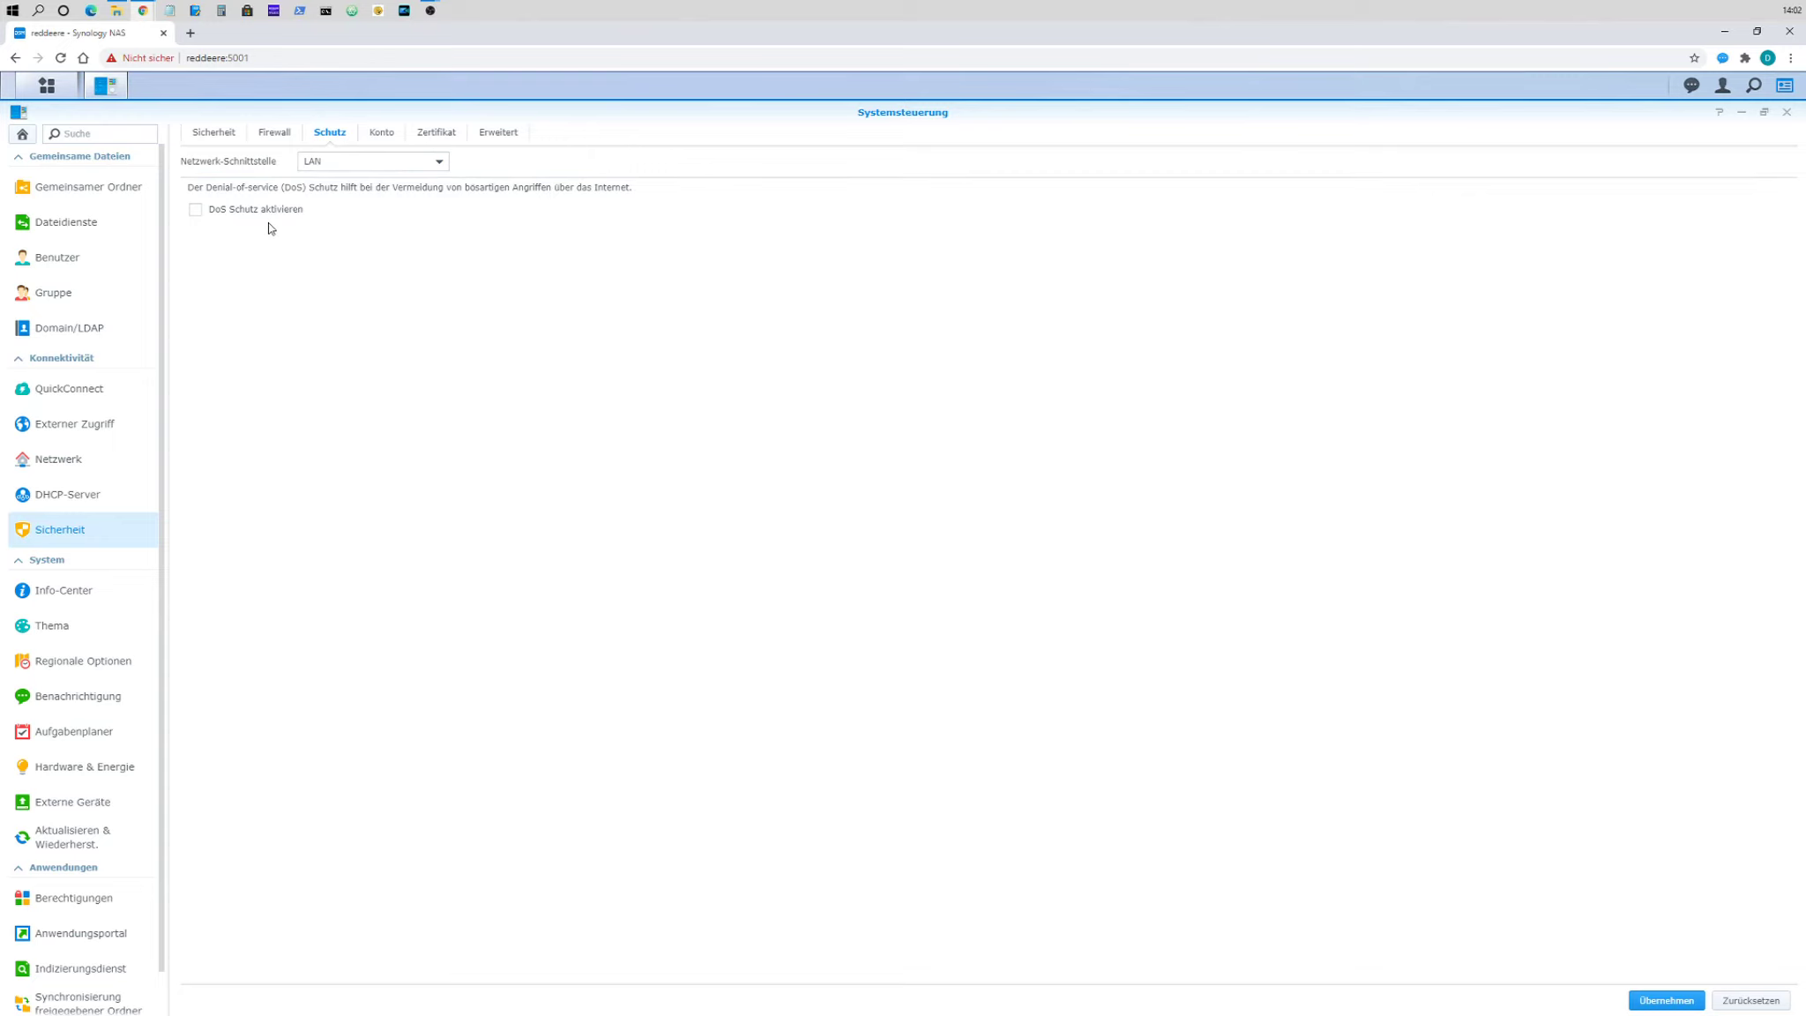
click(195, 209)
click(1658, 1001)
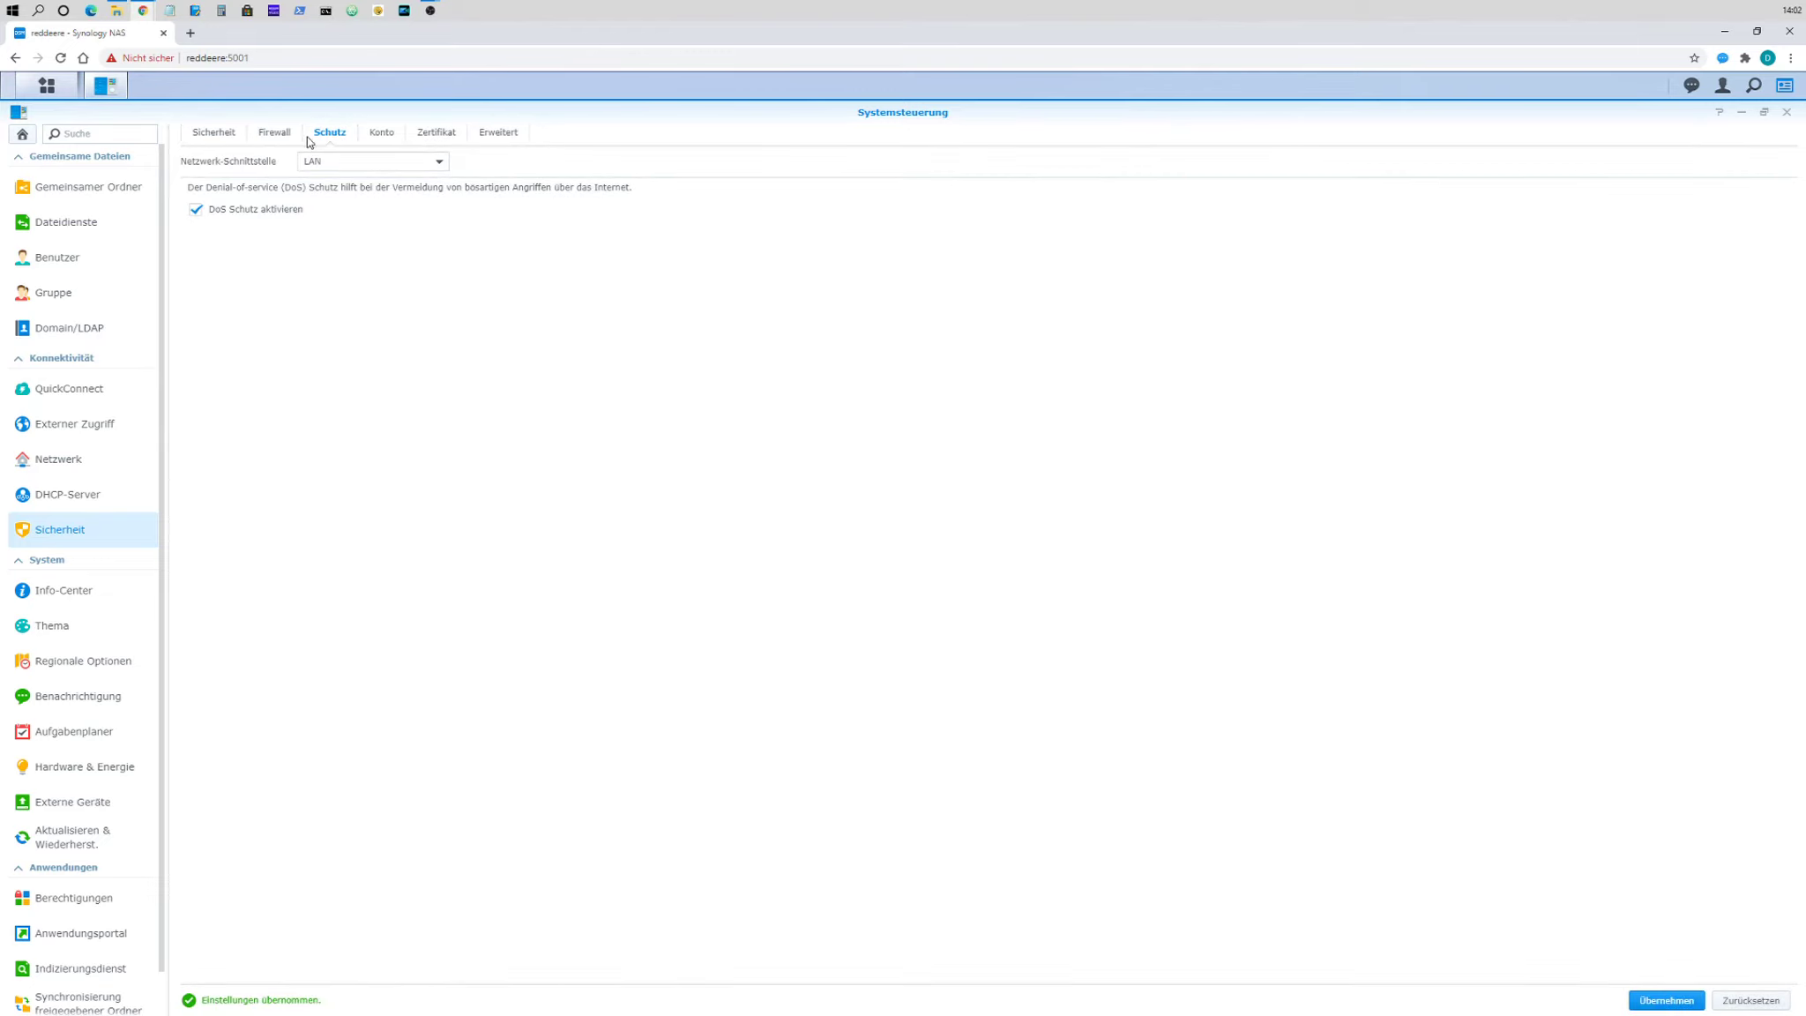
- Check the DoS protection setting of the PPPoE interface and return to the LAN interface
click(317, 164)
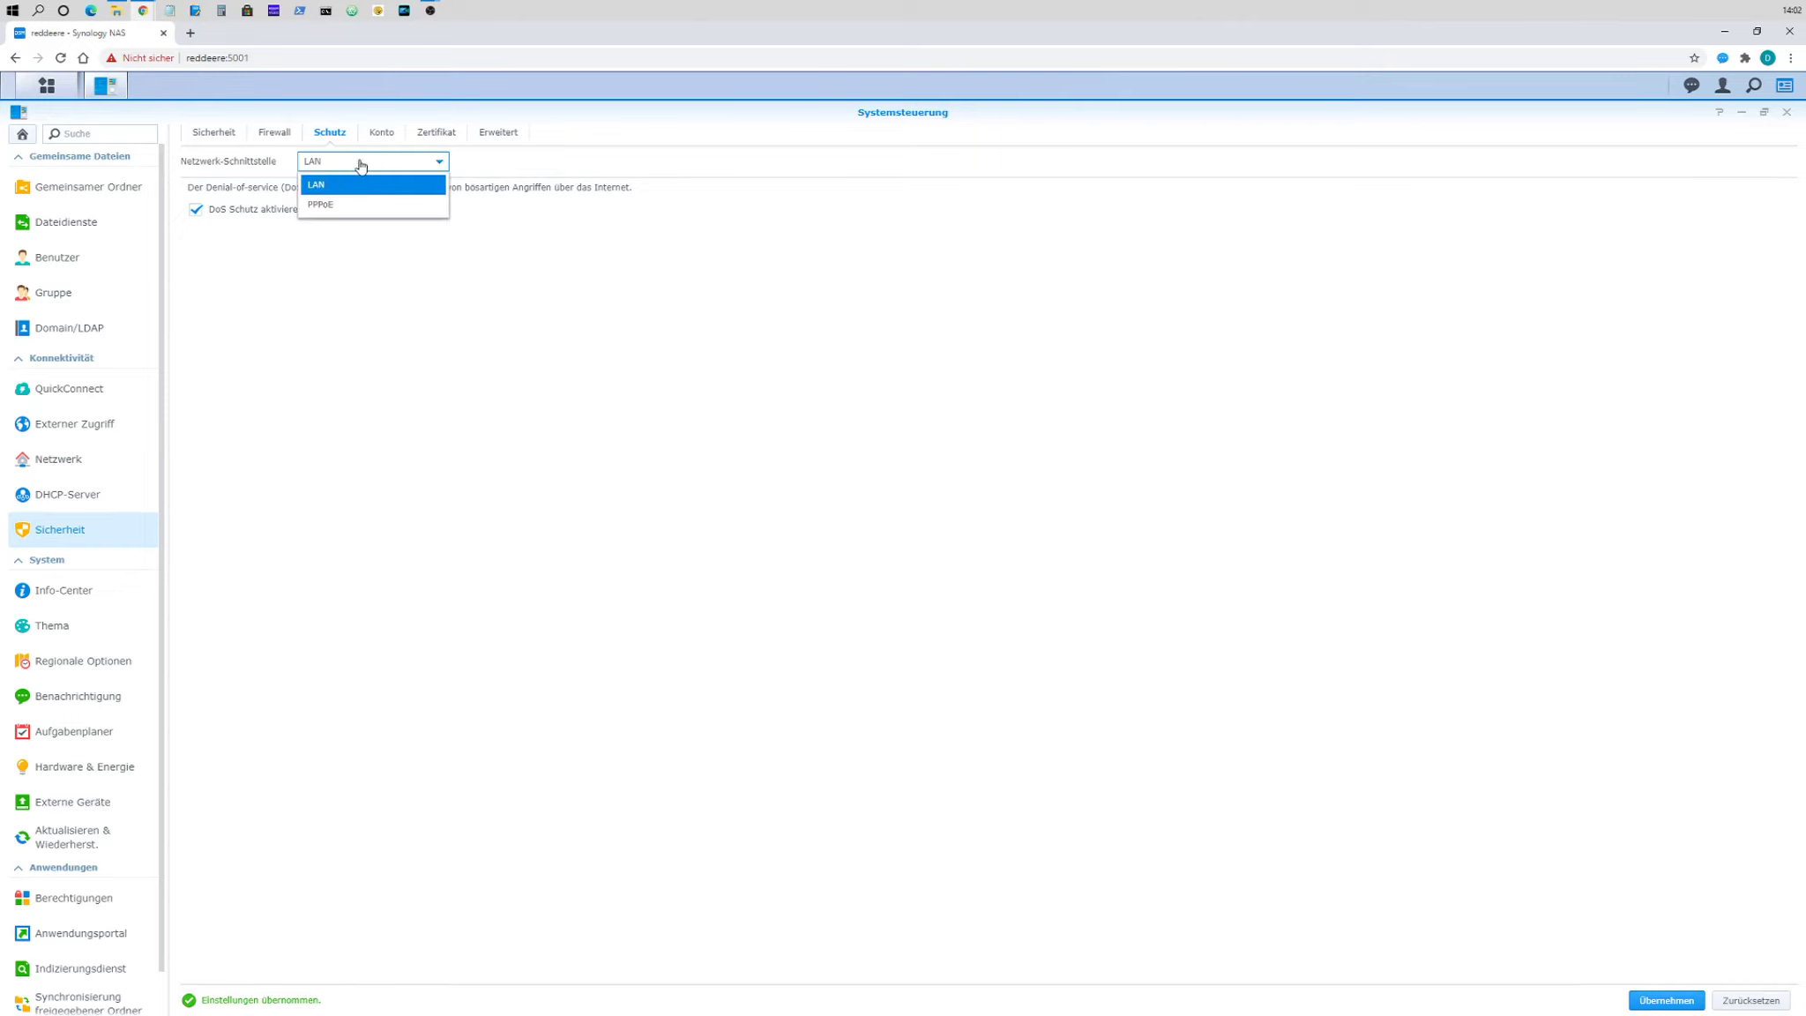
click(352, 164)
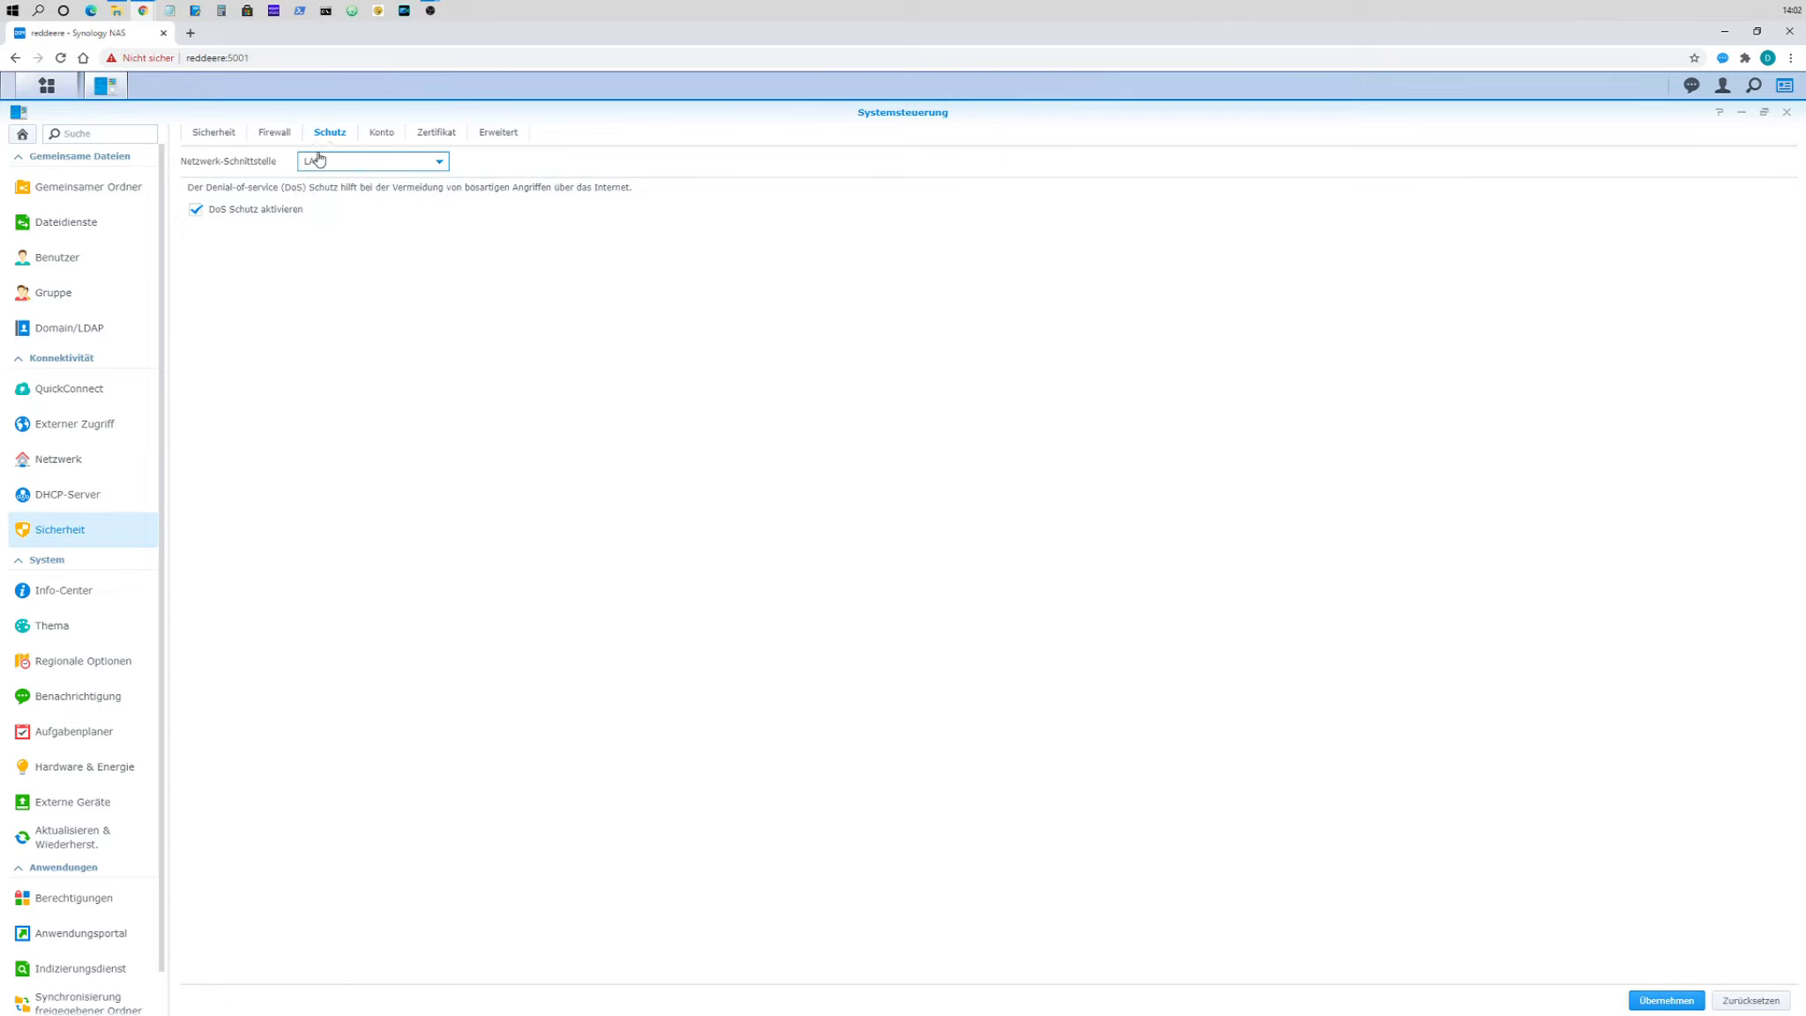
click(357, 167)
click(351, 204)
click(359, 167)
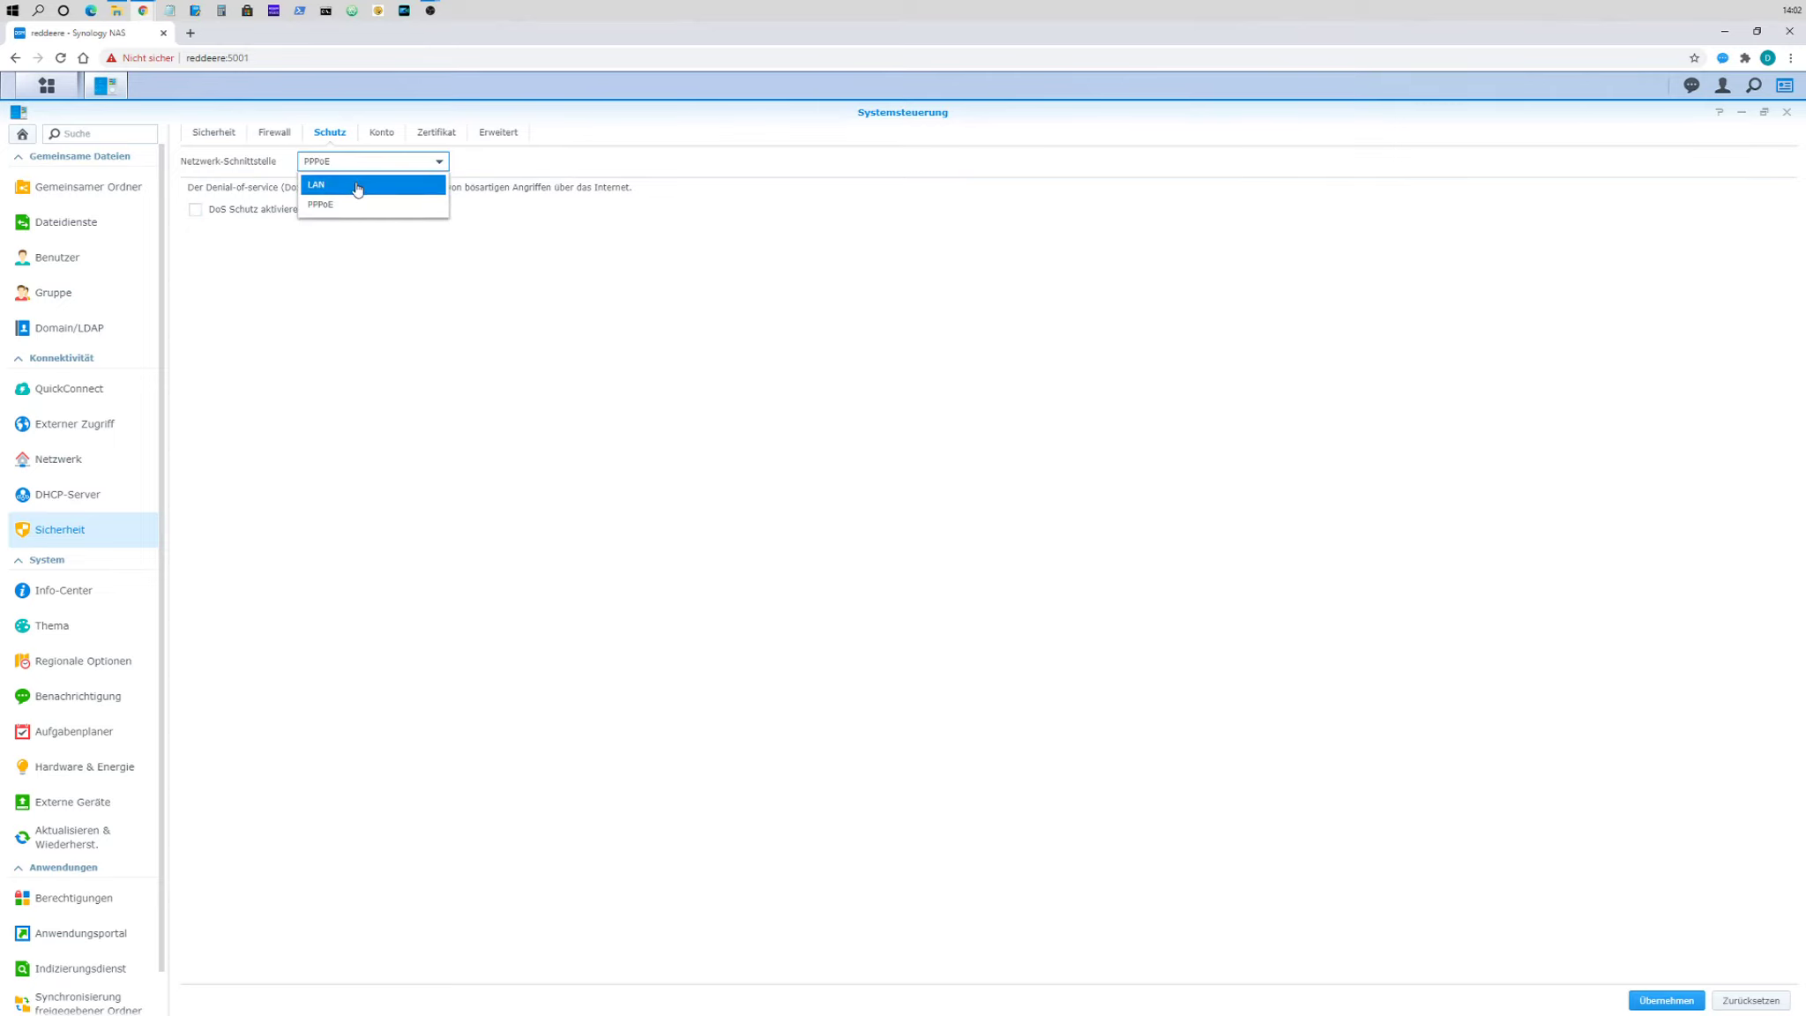
click(357, 186)
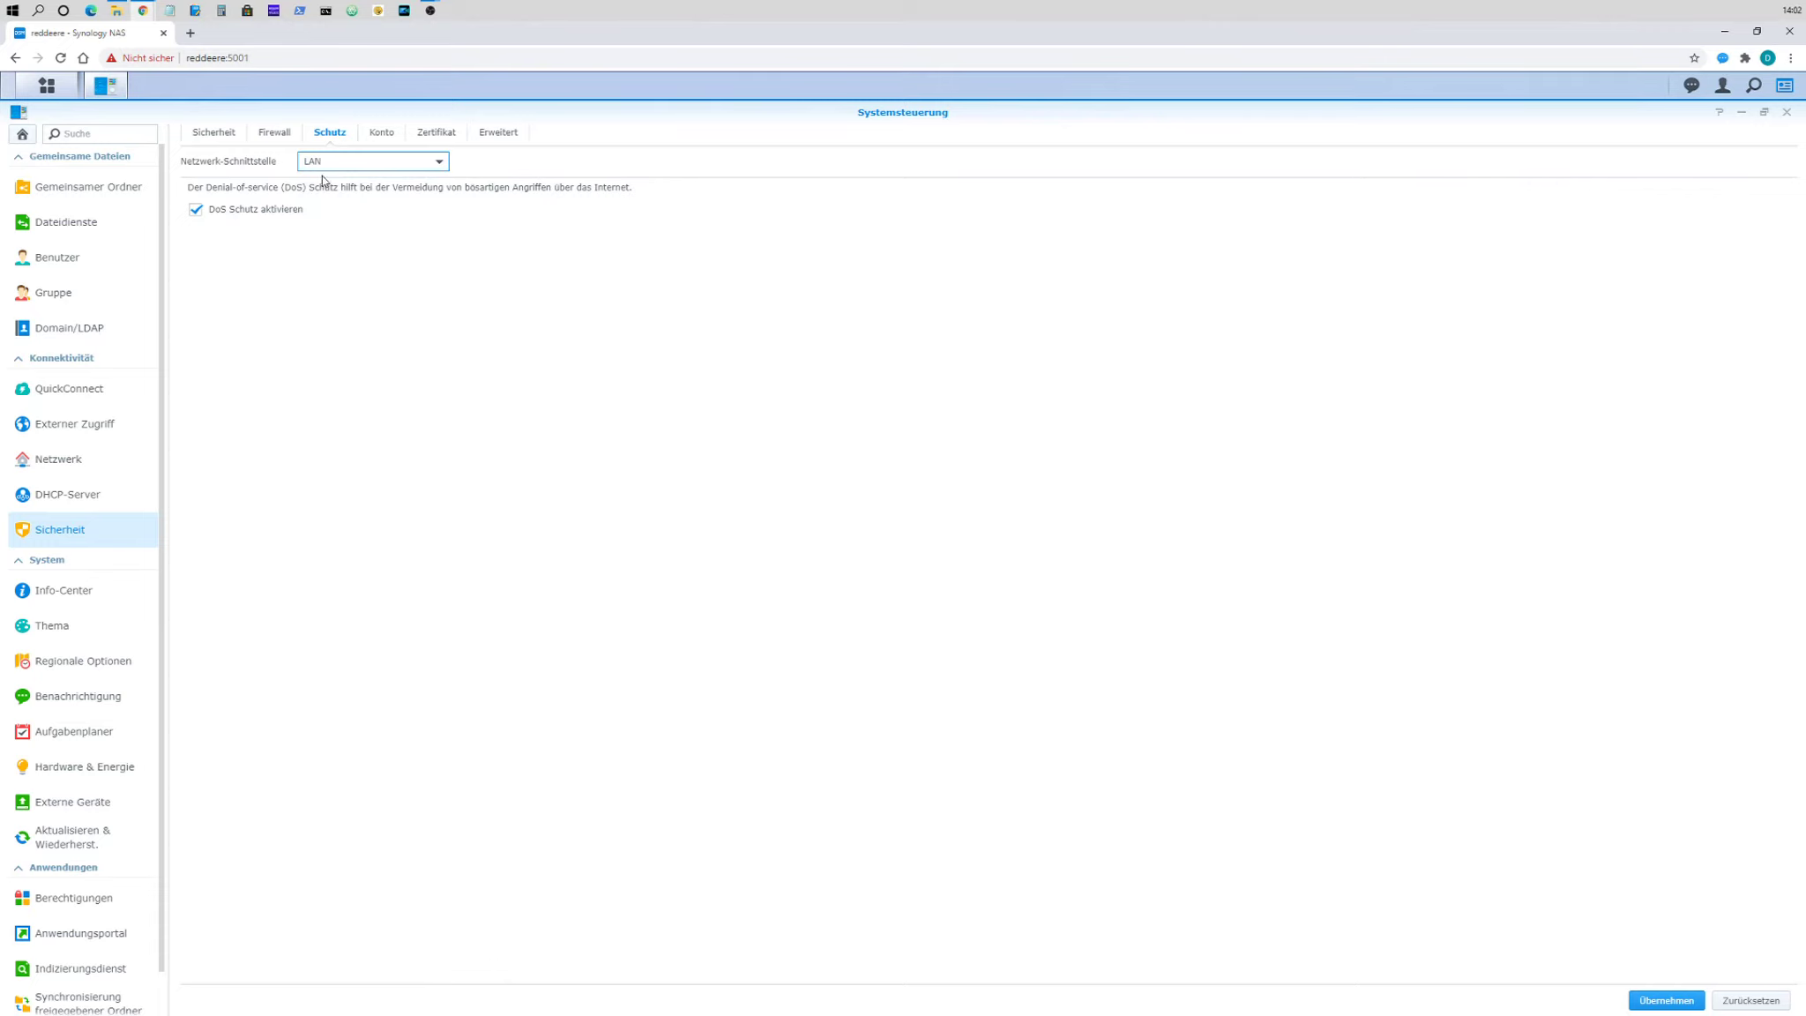
- Enable the firewall and view the available firewall profiles
click(286, 138)
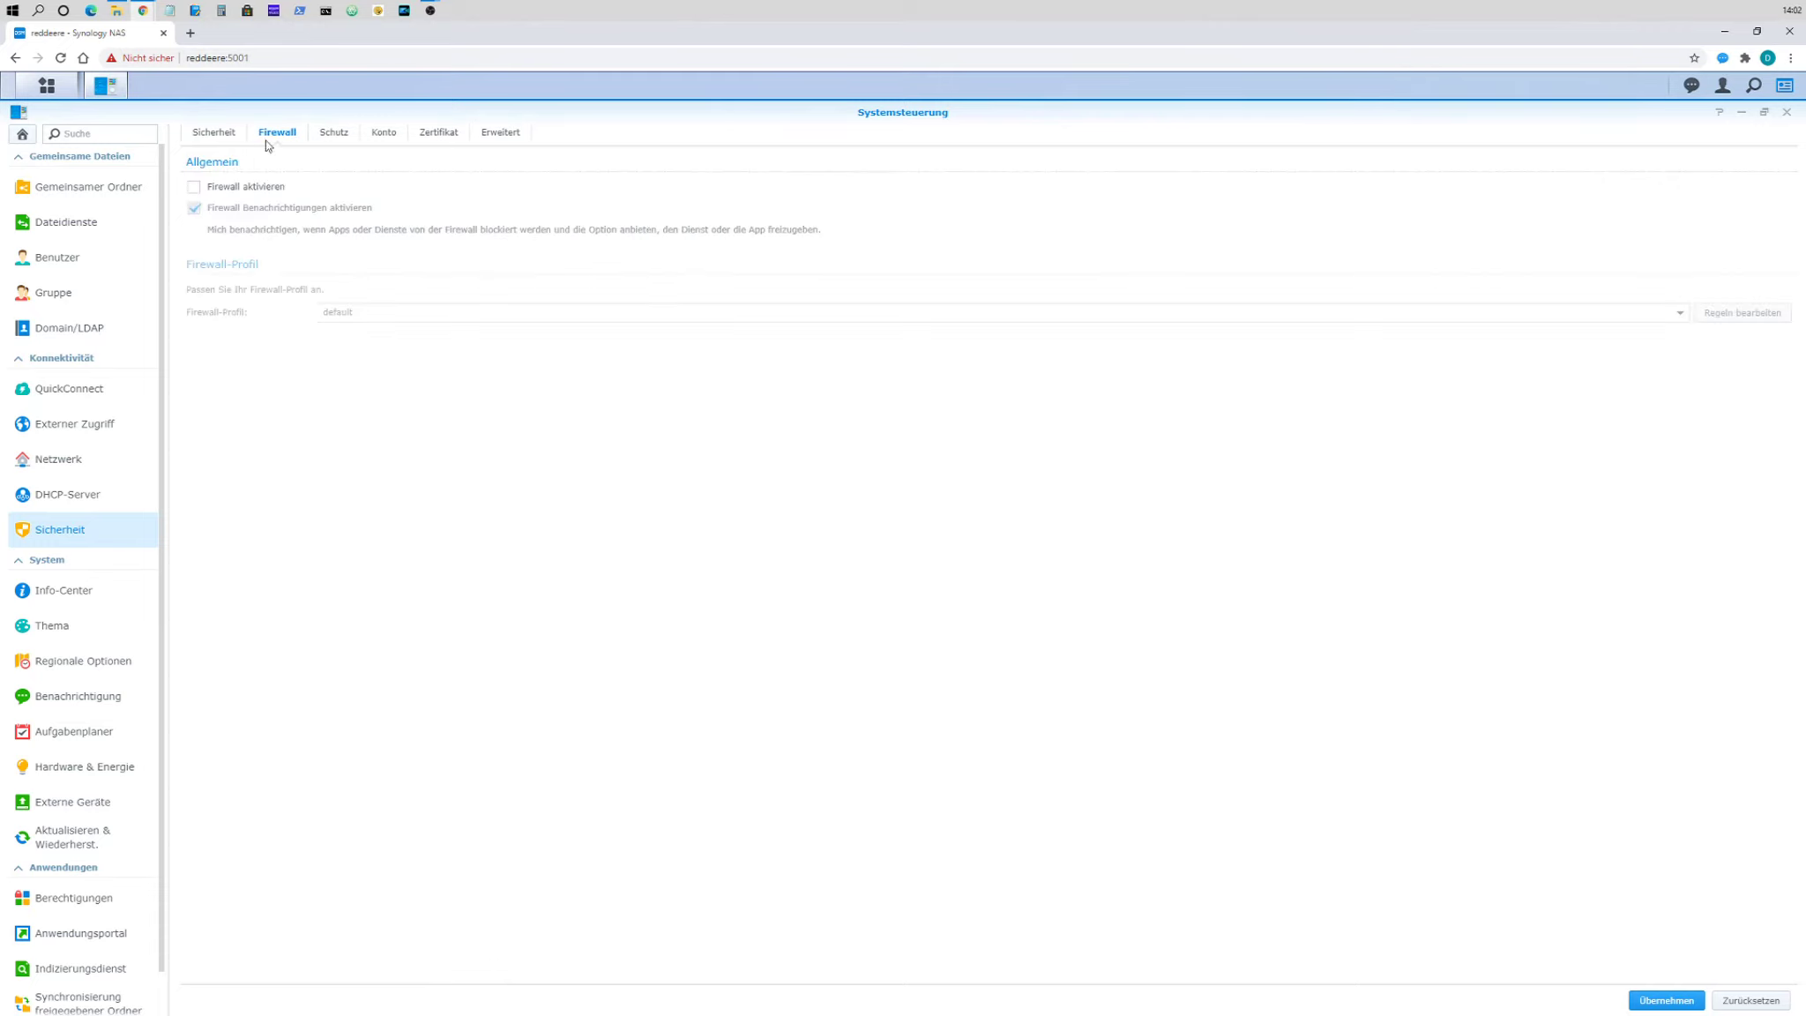
click(233, 189)
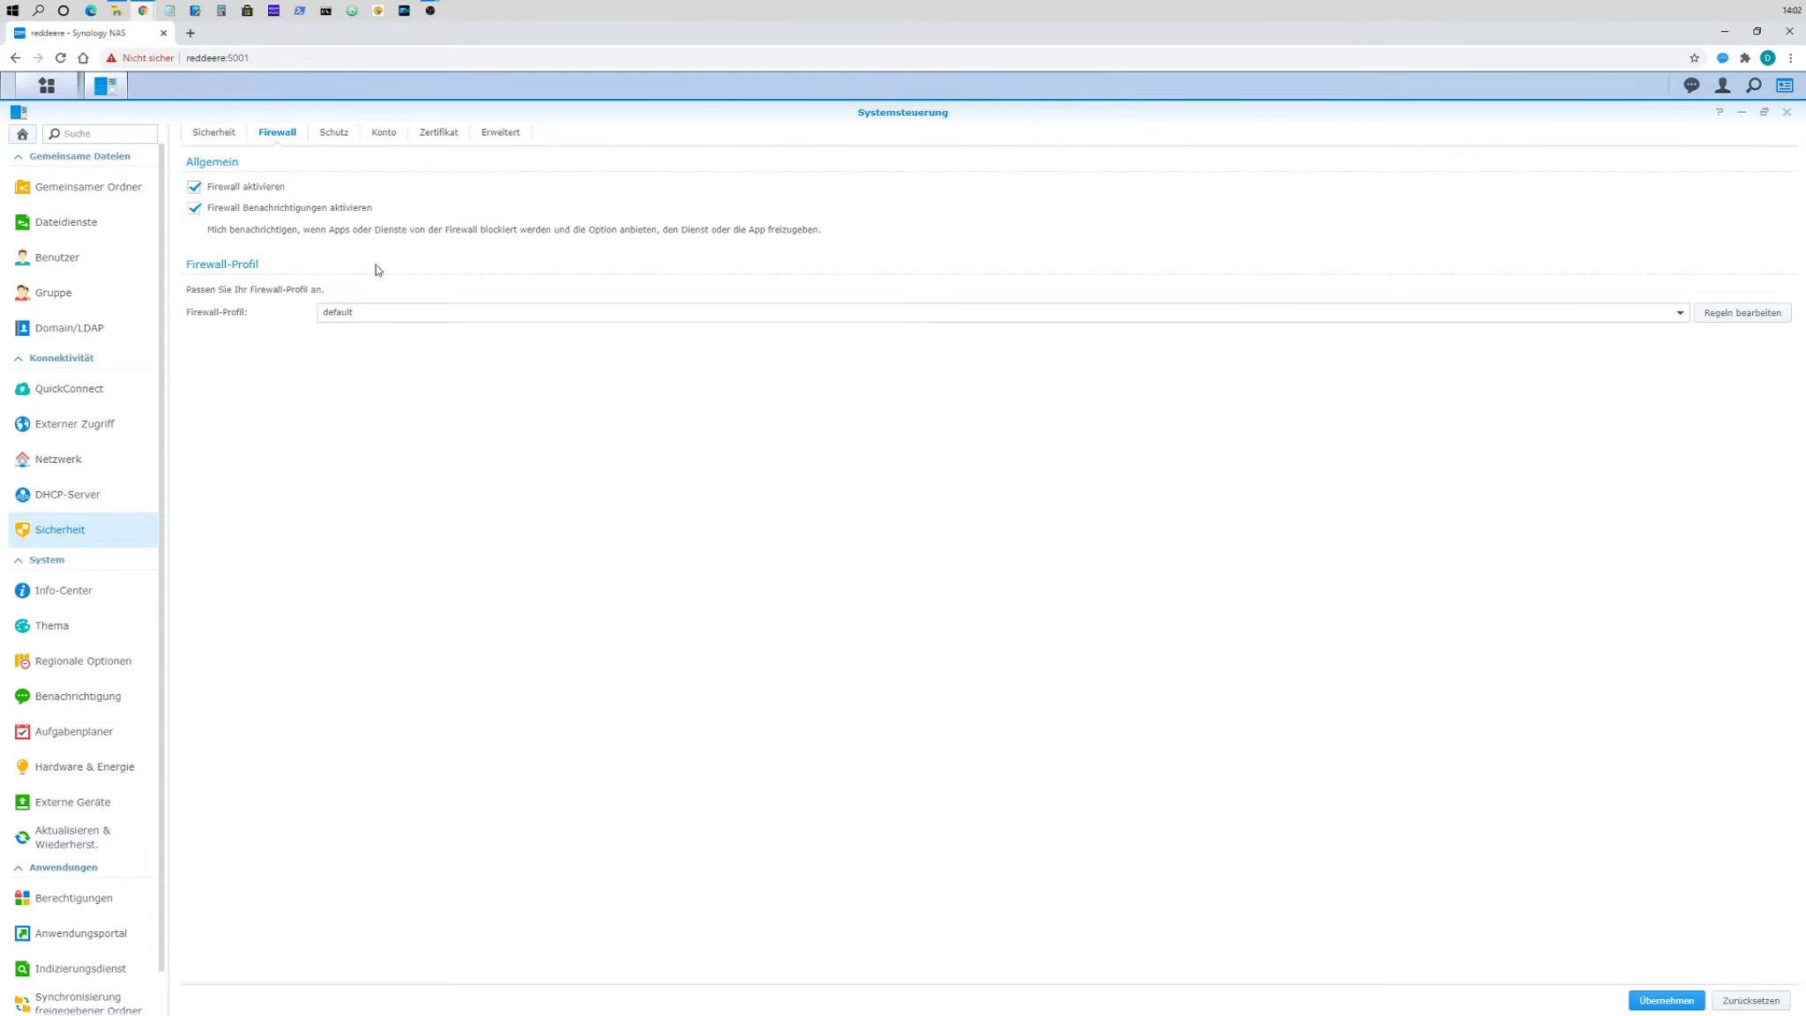
click(1553, 317)
click(1553, 317)
click(500, 313)
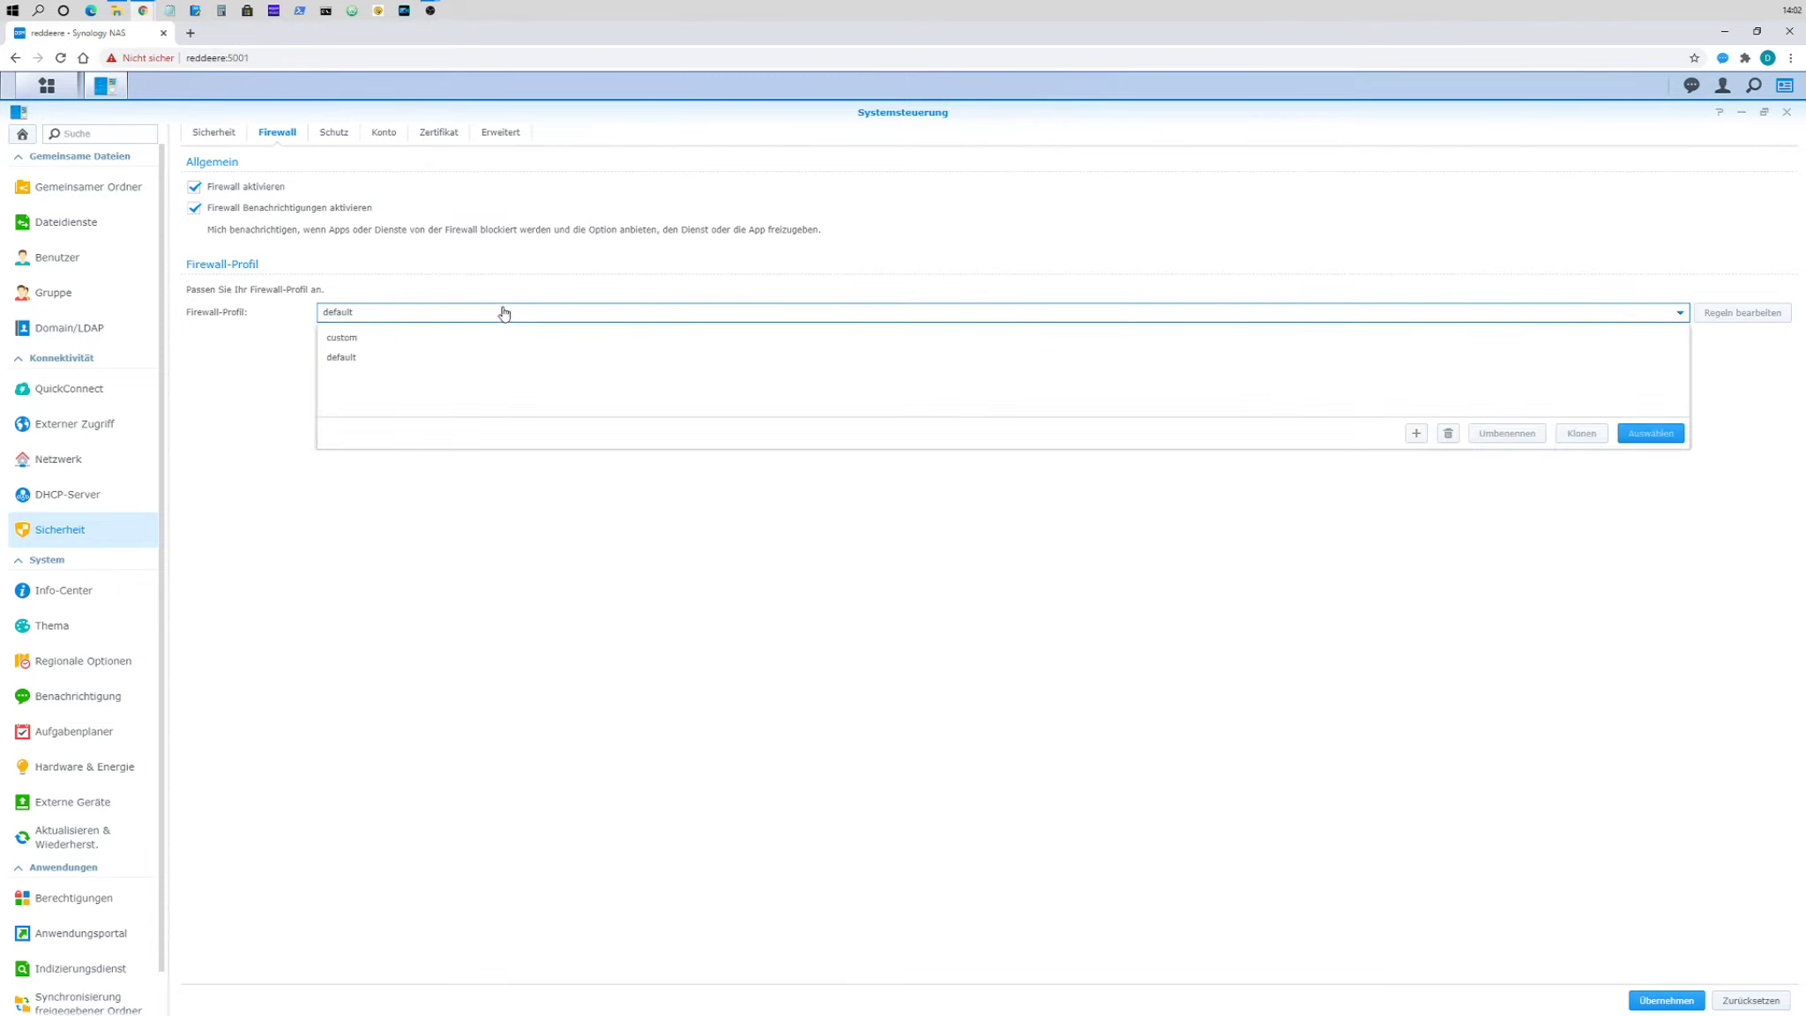
click(238, 392)
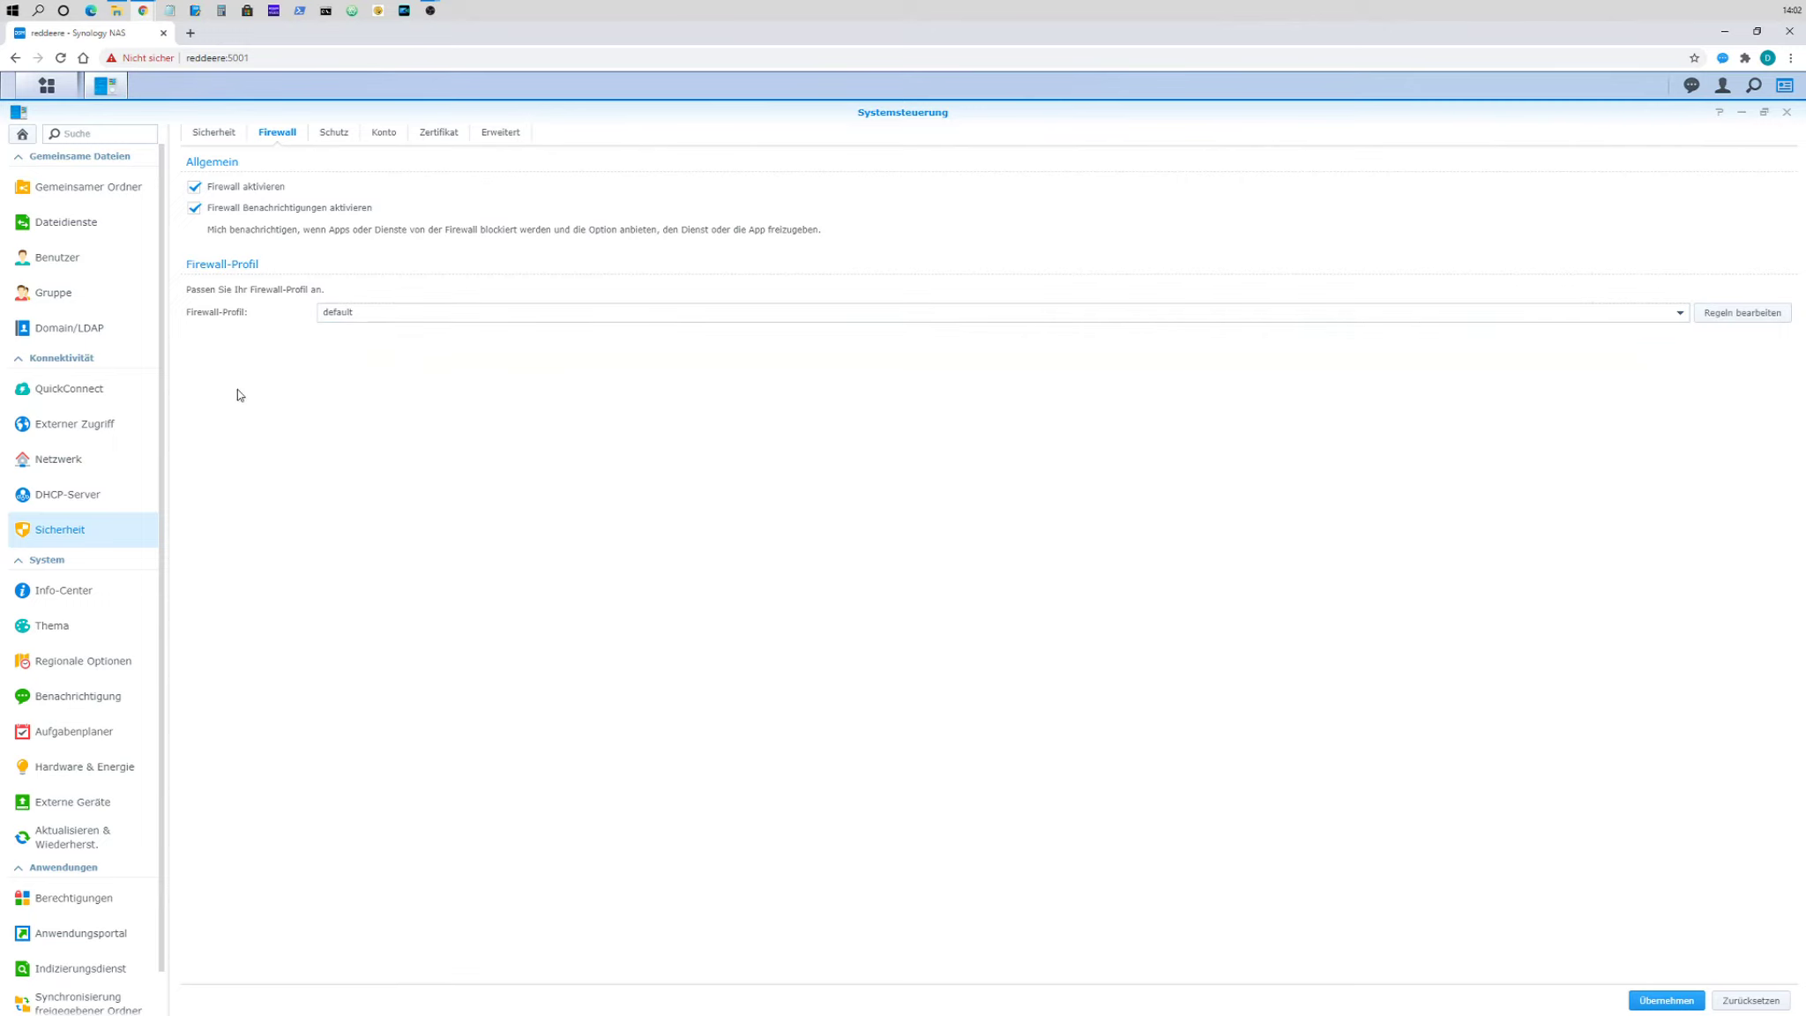
- Examine the rules and interface choices of the default firewall profile and close it without changes
click(1745, 314)
drag(935, 355, 639, 377)
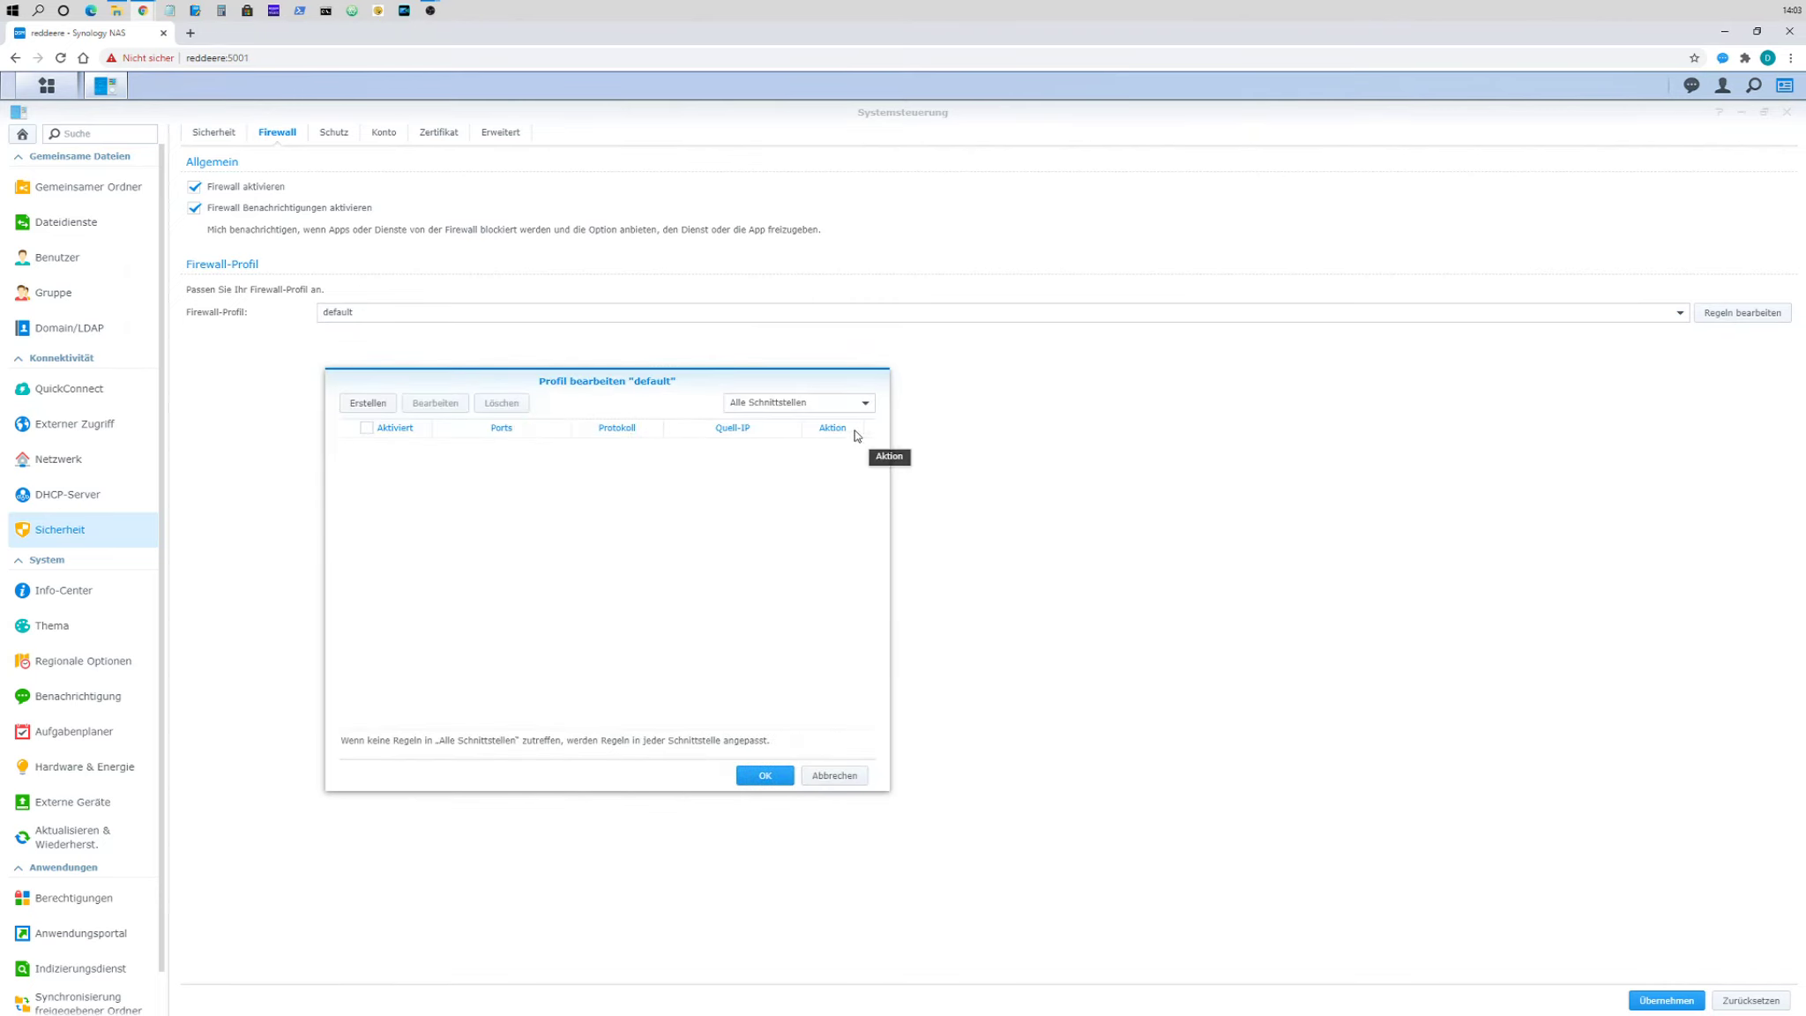
click(866, 403)
click(866, 403)
click(835, 779)
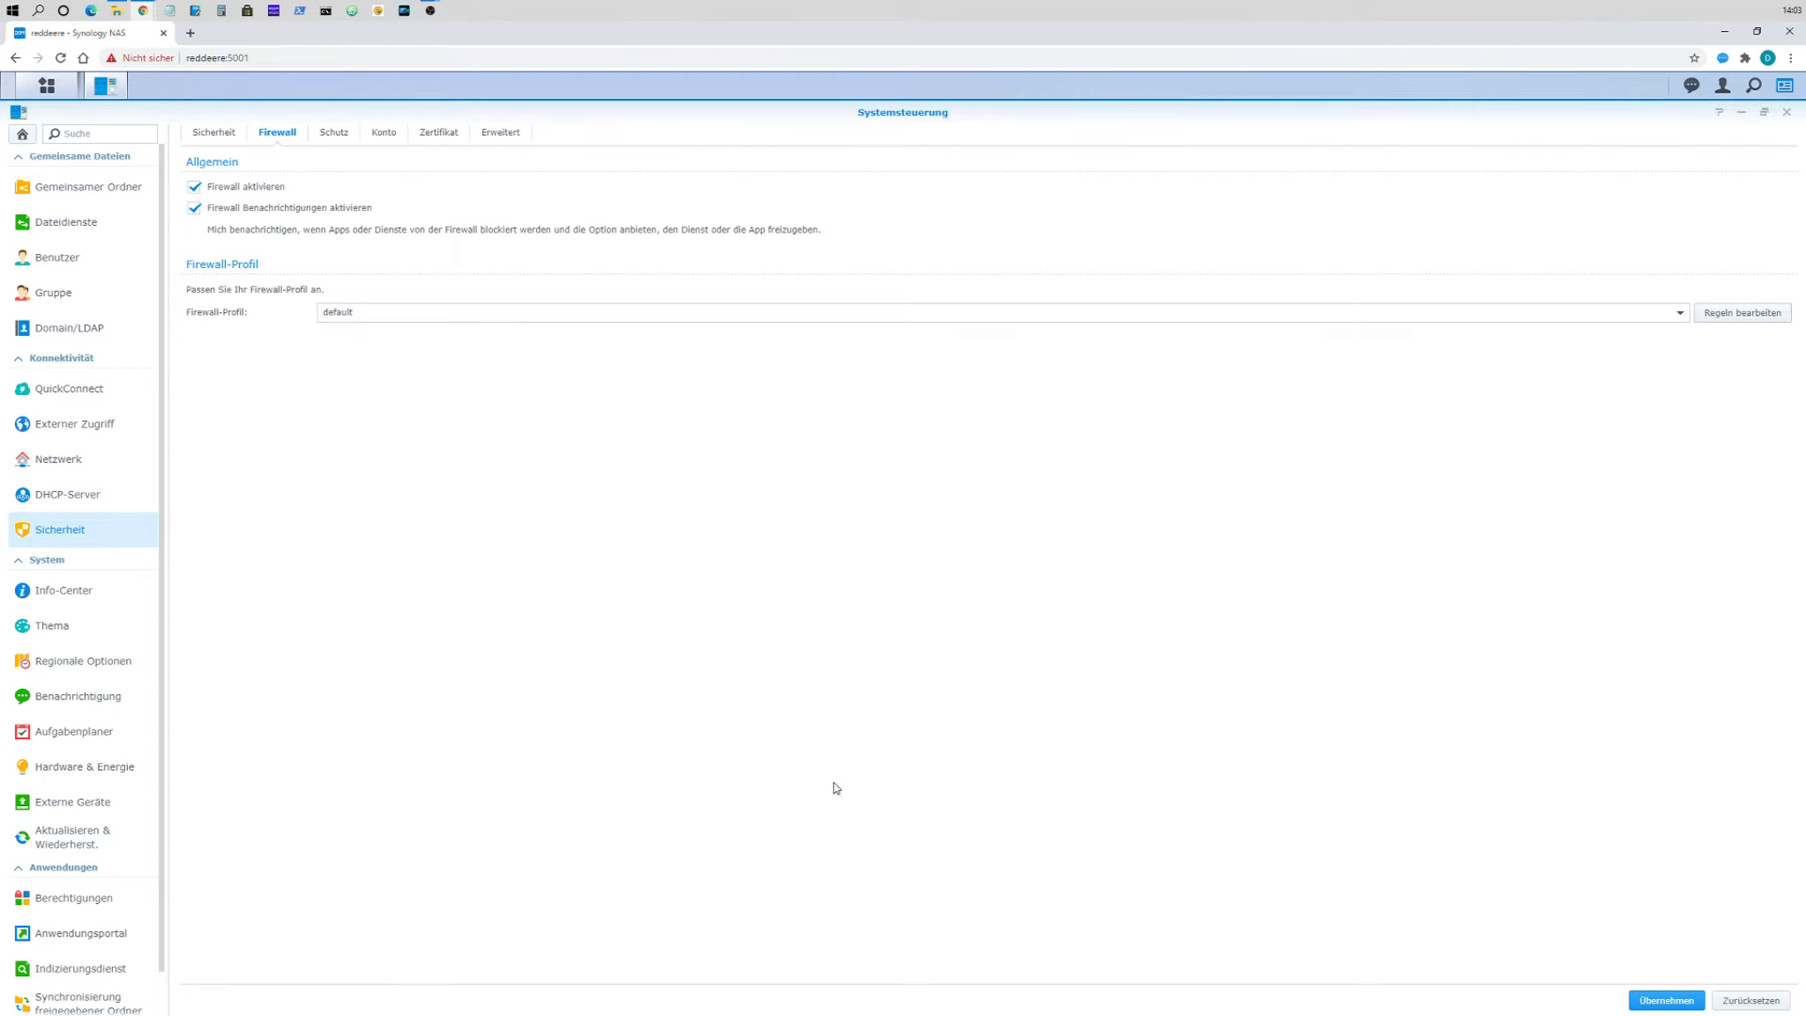
- Select the custom firewall profile and open its rules for editing
click(438, 323)
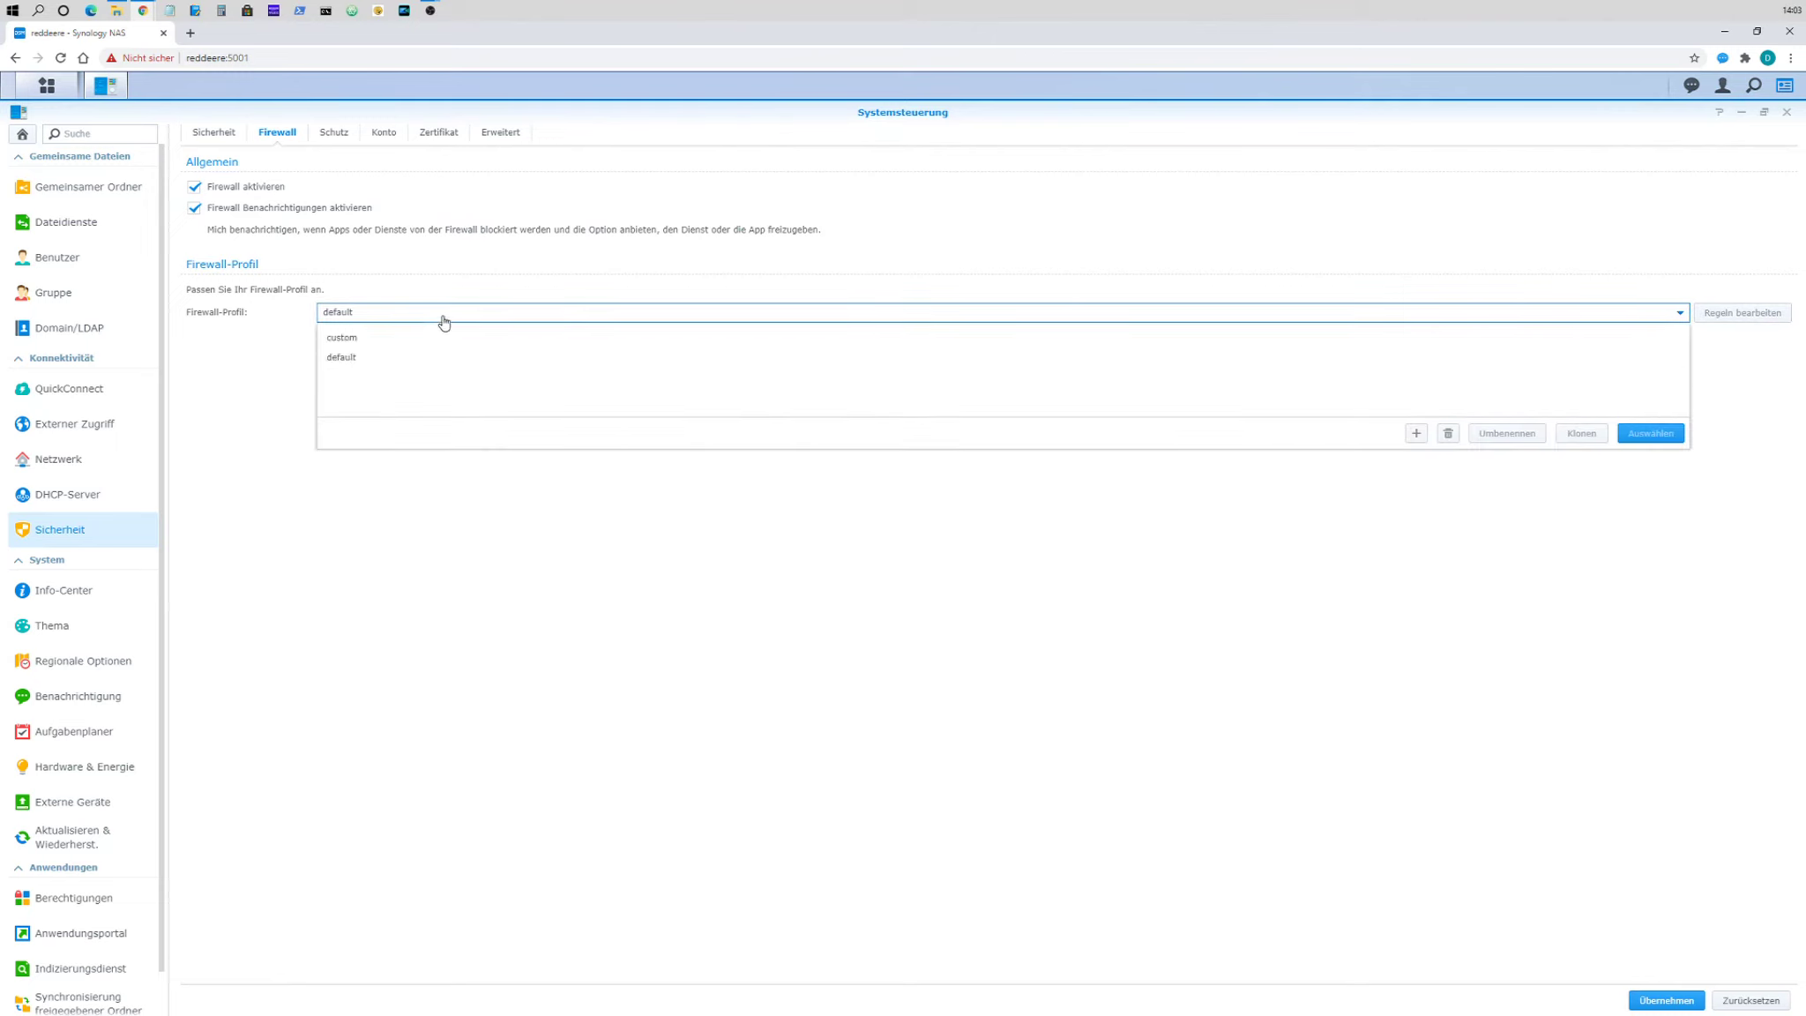
click(463, 339)
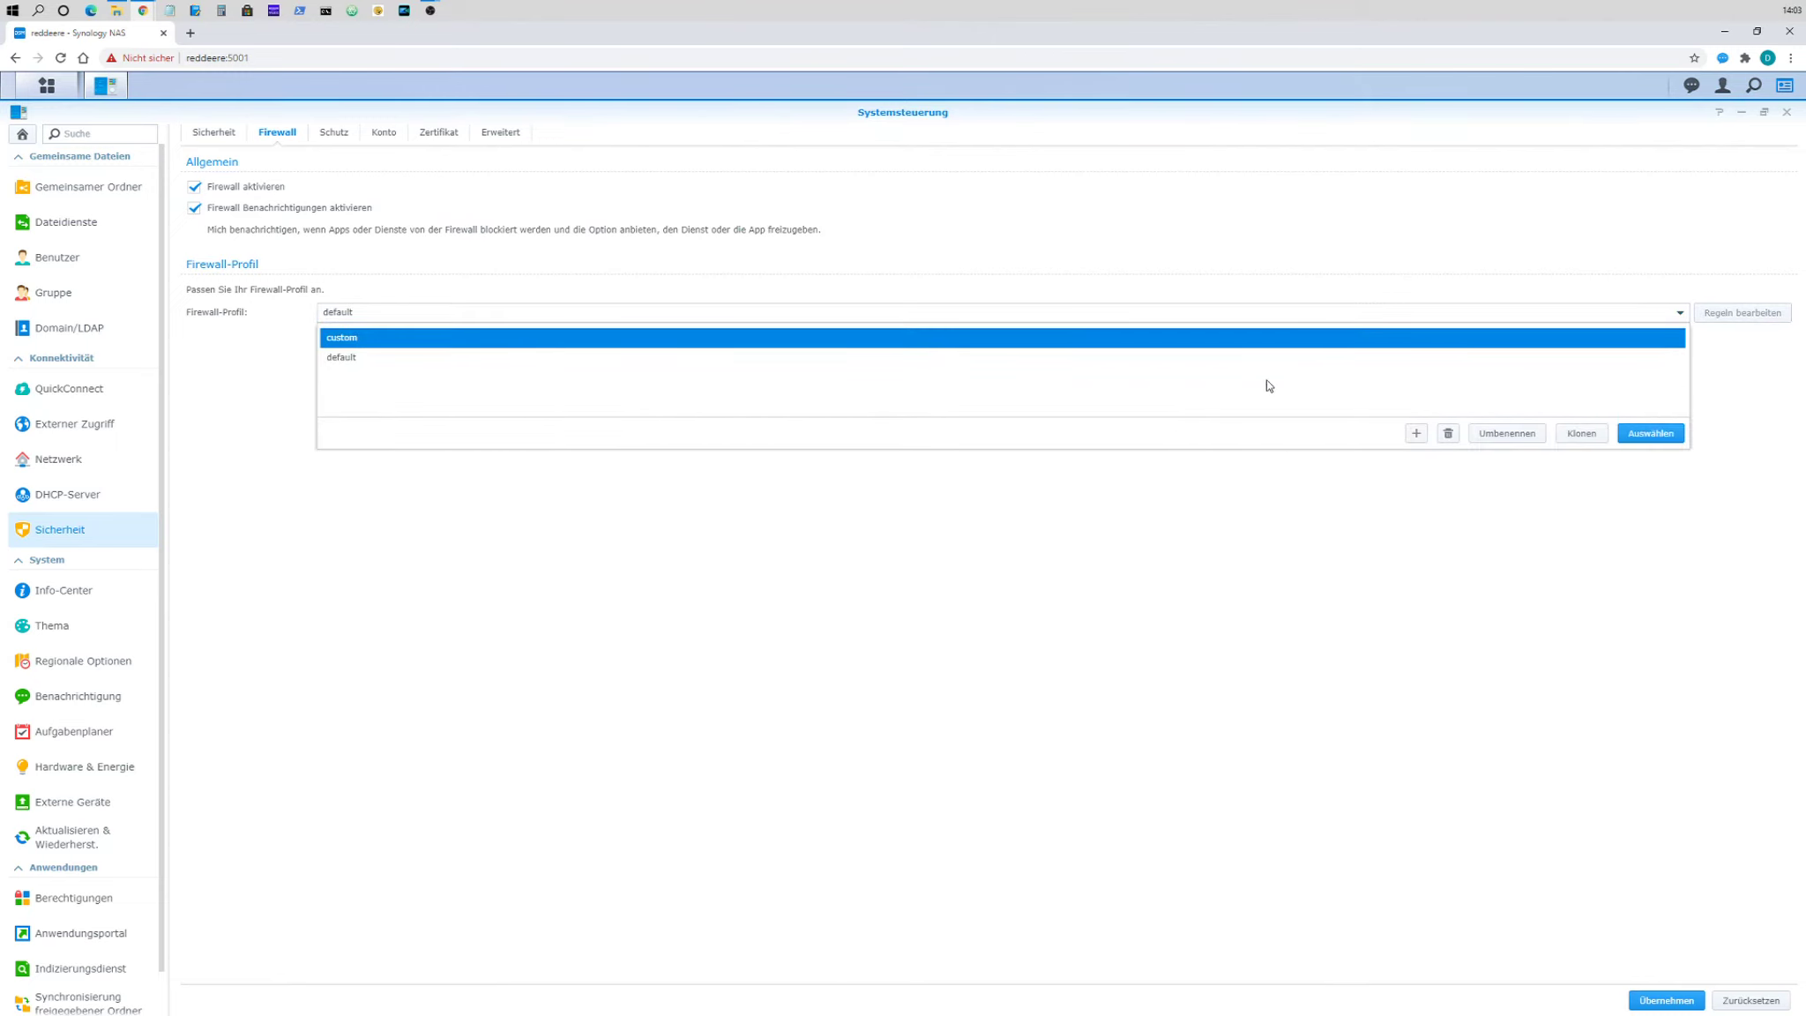
click(1645, 433)
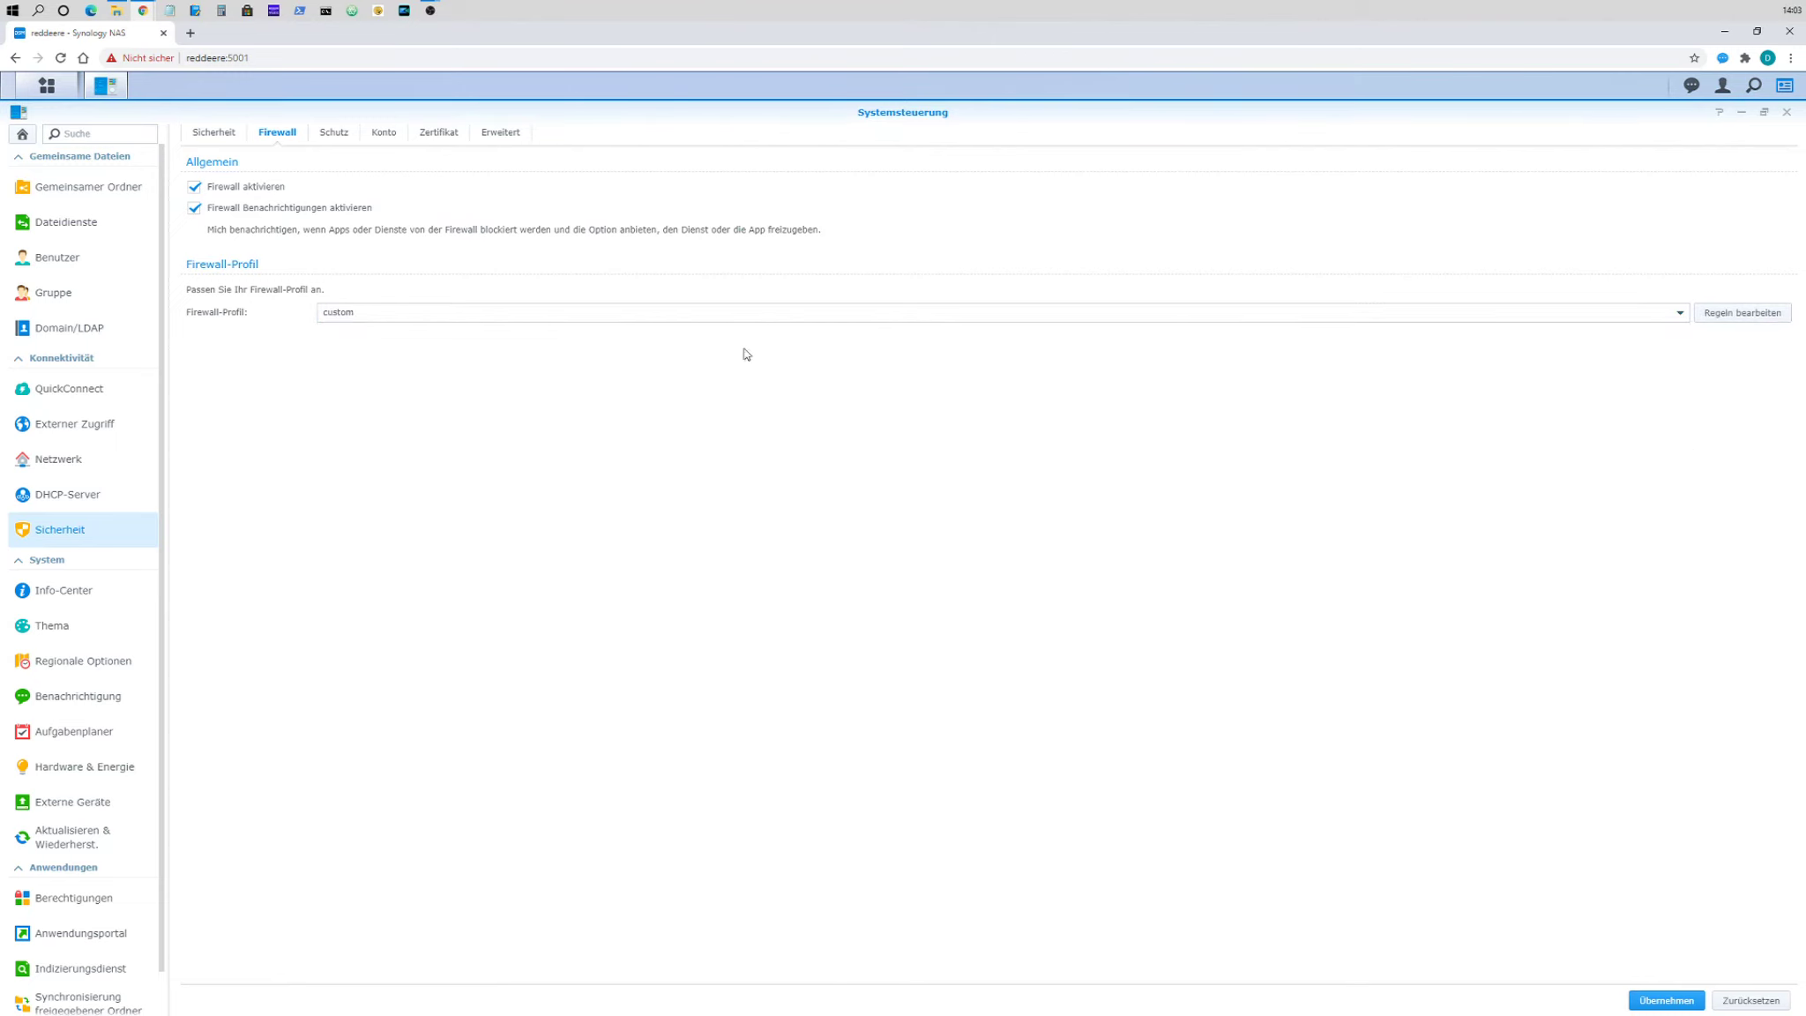
click(1771, 313)
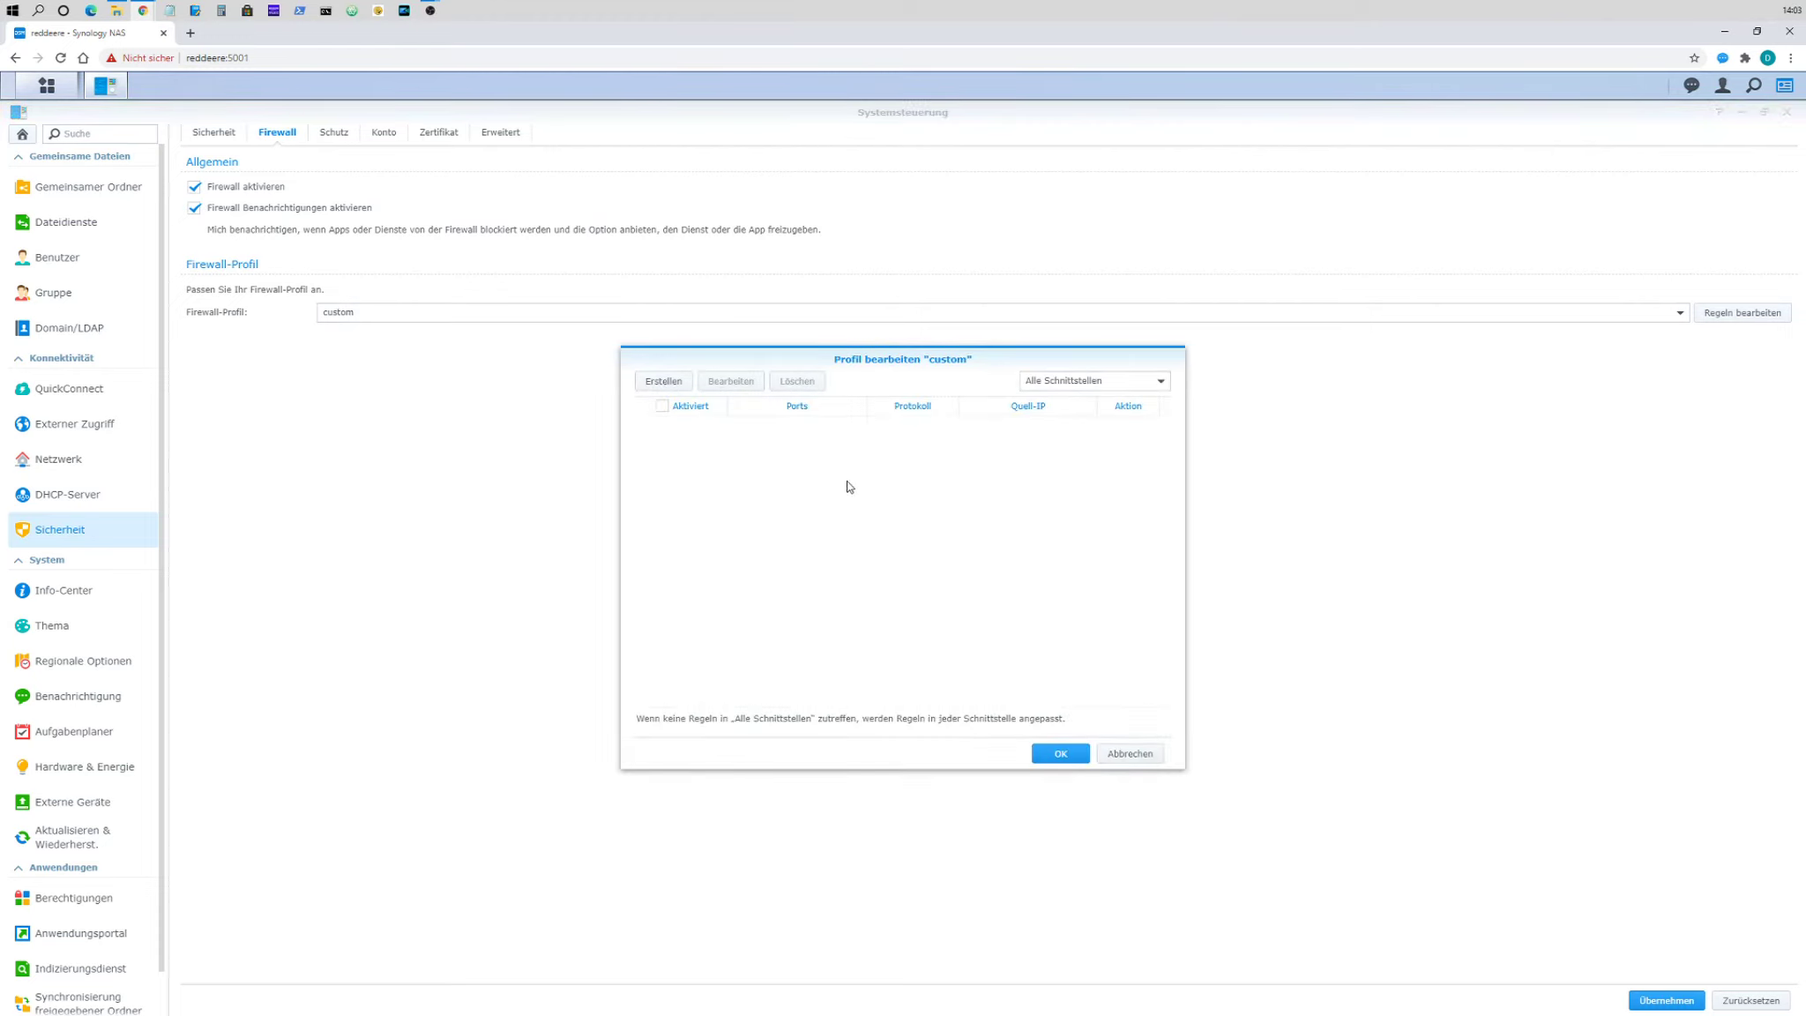
- Close the custom profile's rules without changes, disable the firewall and apply the setting
click(1150, 755)
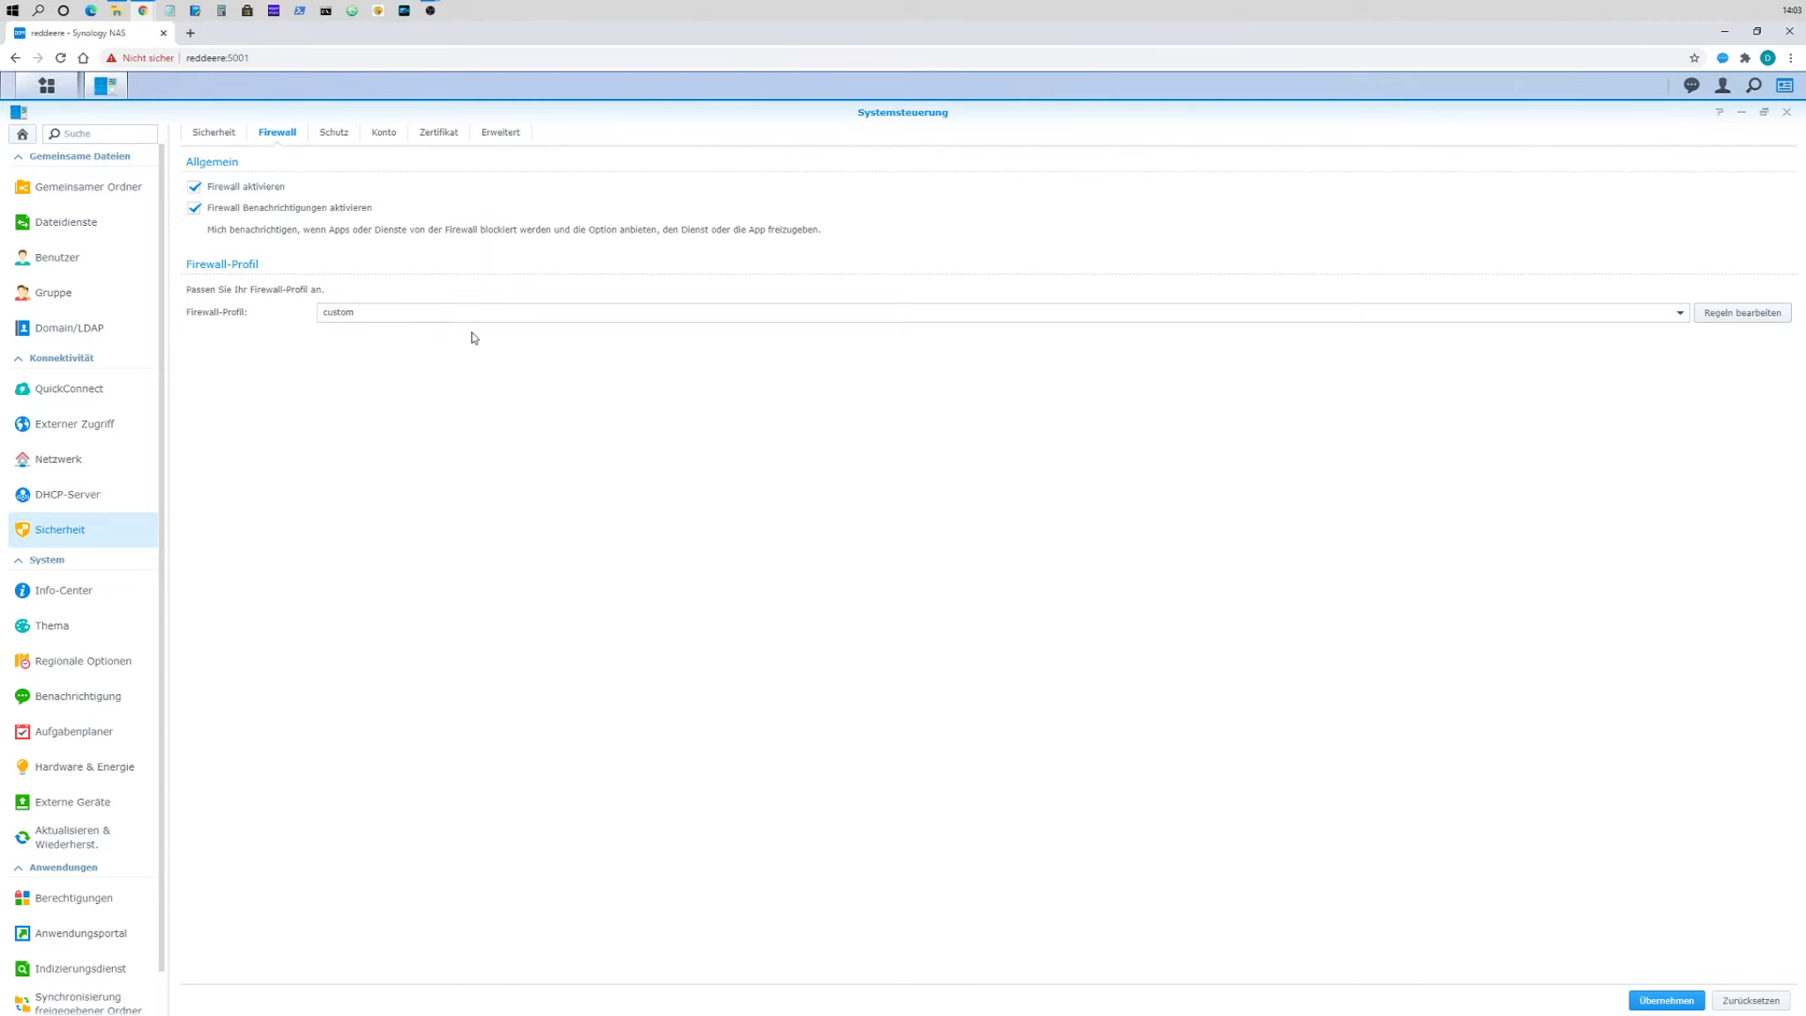
click(193, 188)
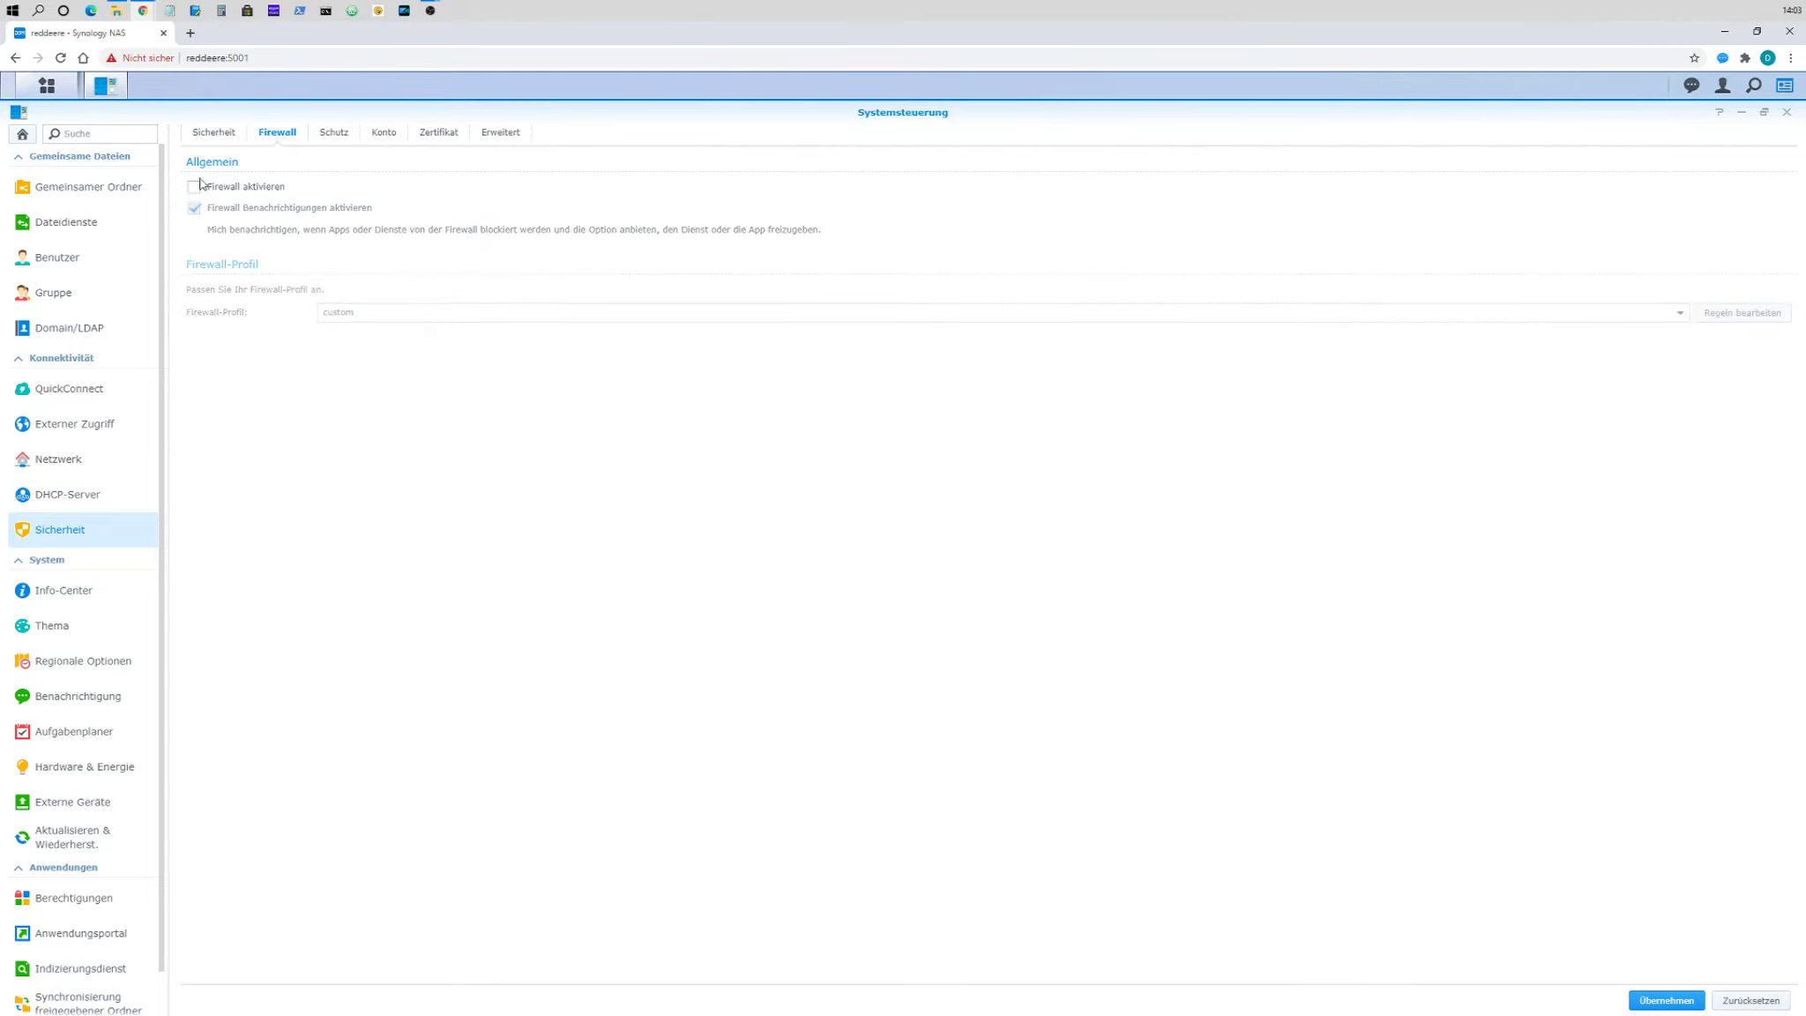
click(1664, 1000)
- Check the logout timer in the general security settings and disallow embedding DSM in an iFrame
click(222, 135)
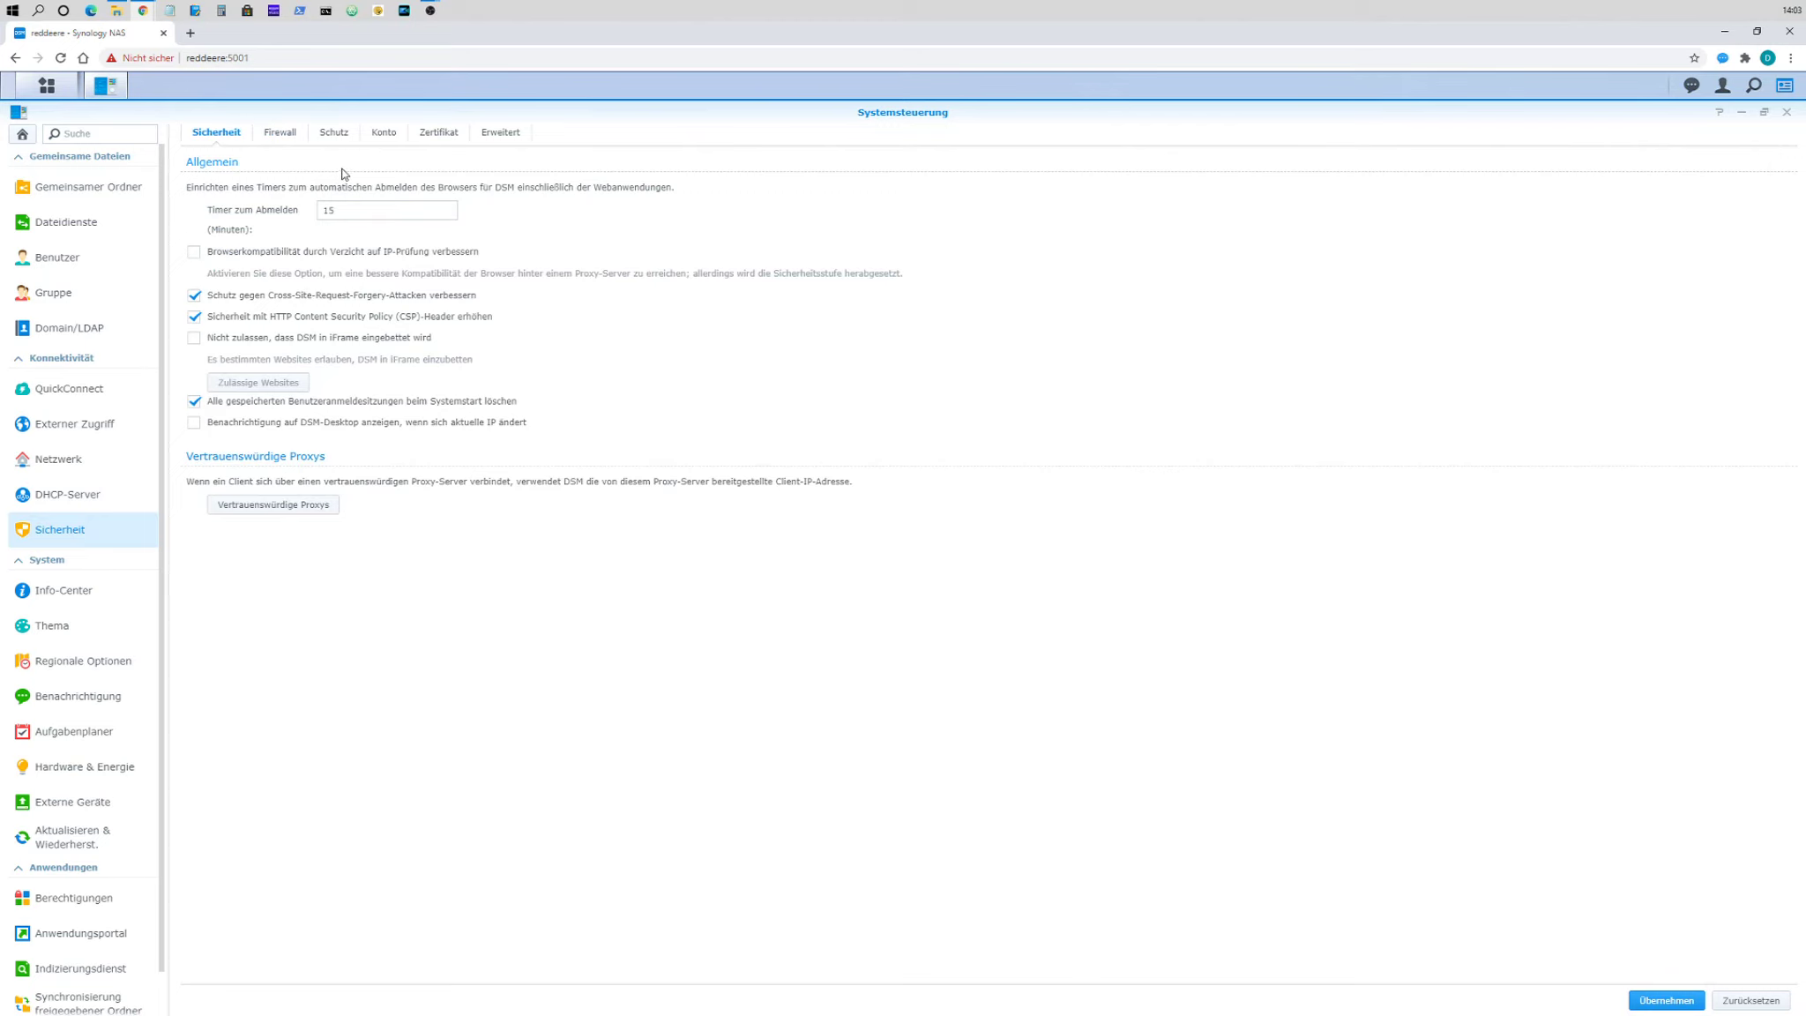
double_click(354, 212)
click(375, 208)
click(196, 339)
- Check the trusted proxies list without changing it, and apply the pending security settings after returning to the account protection options
click(305, 509)
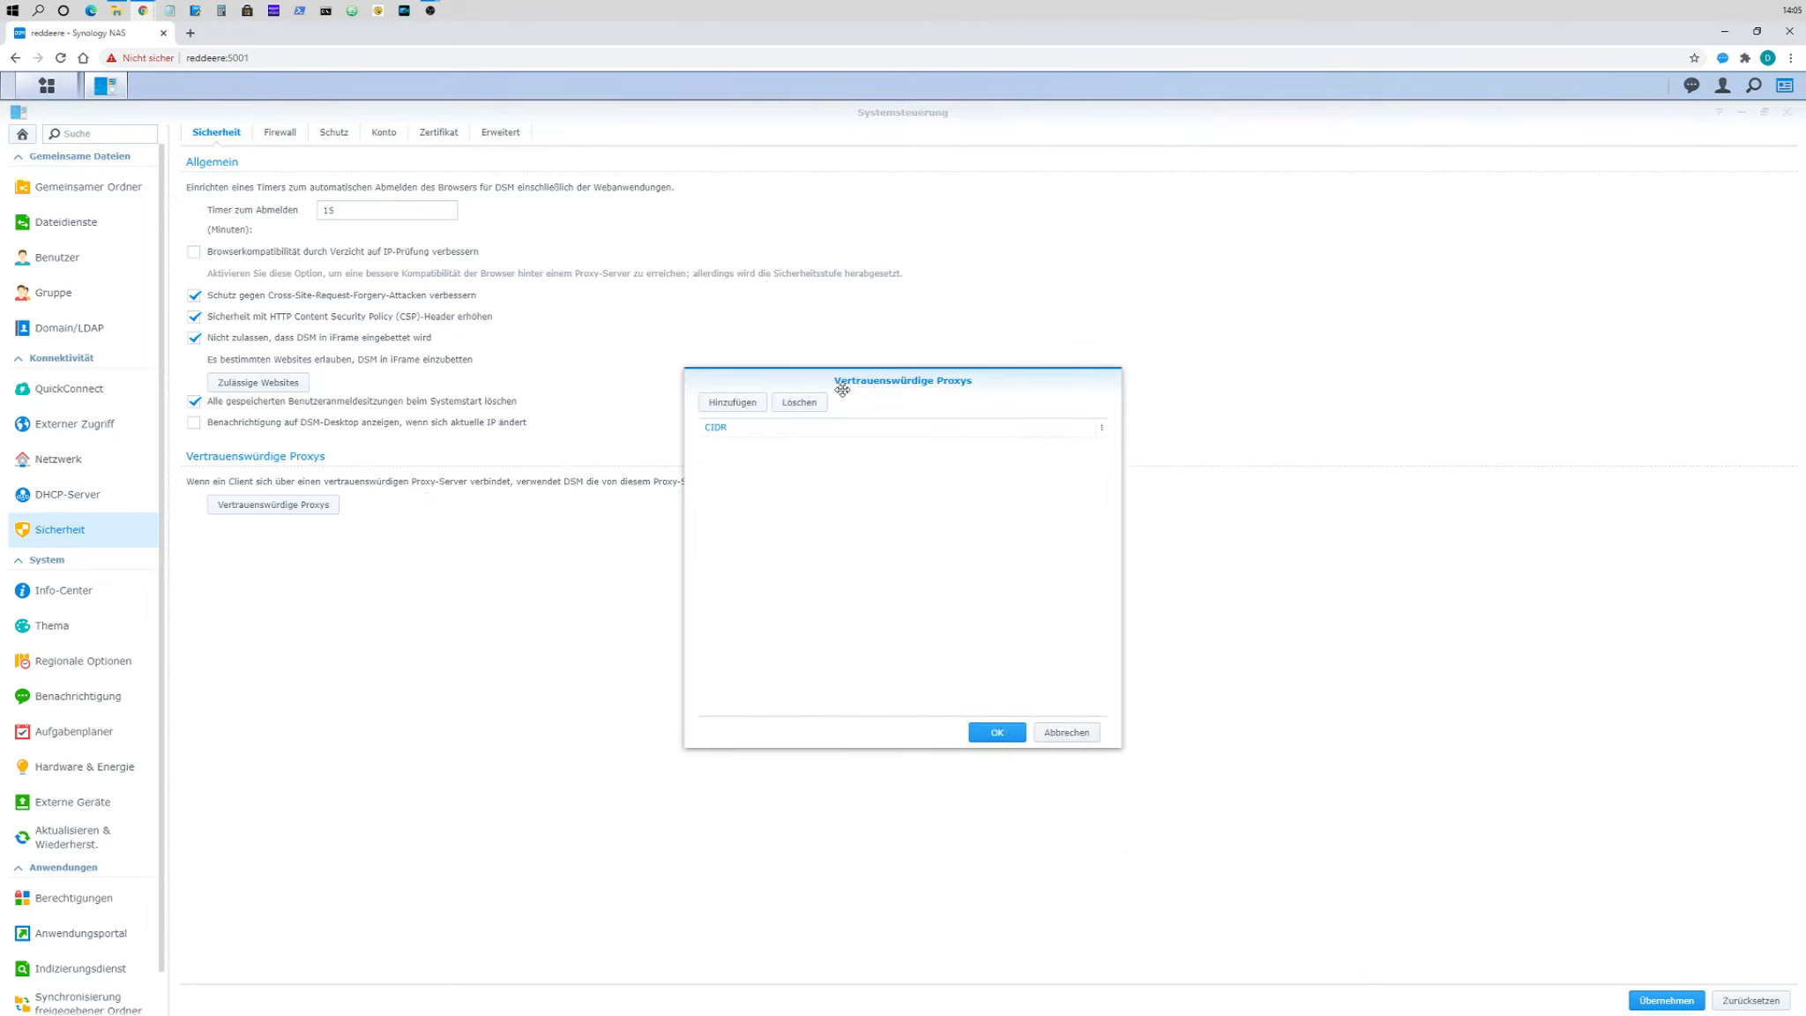
click(1067, 733)
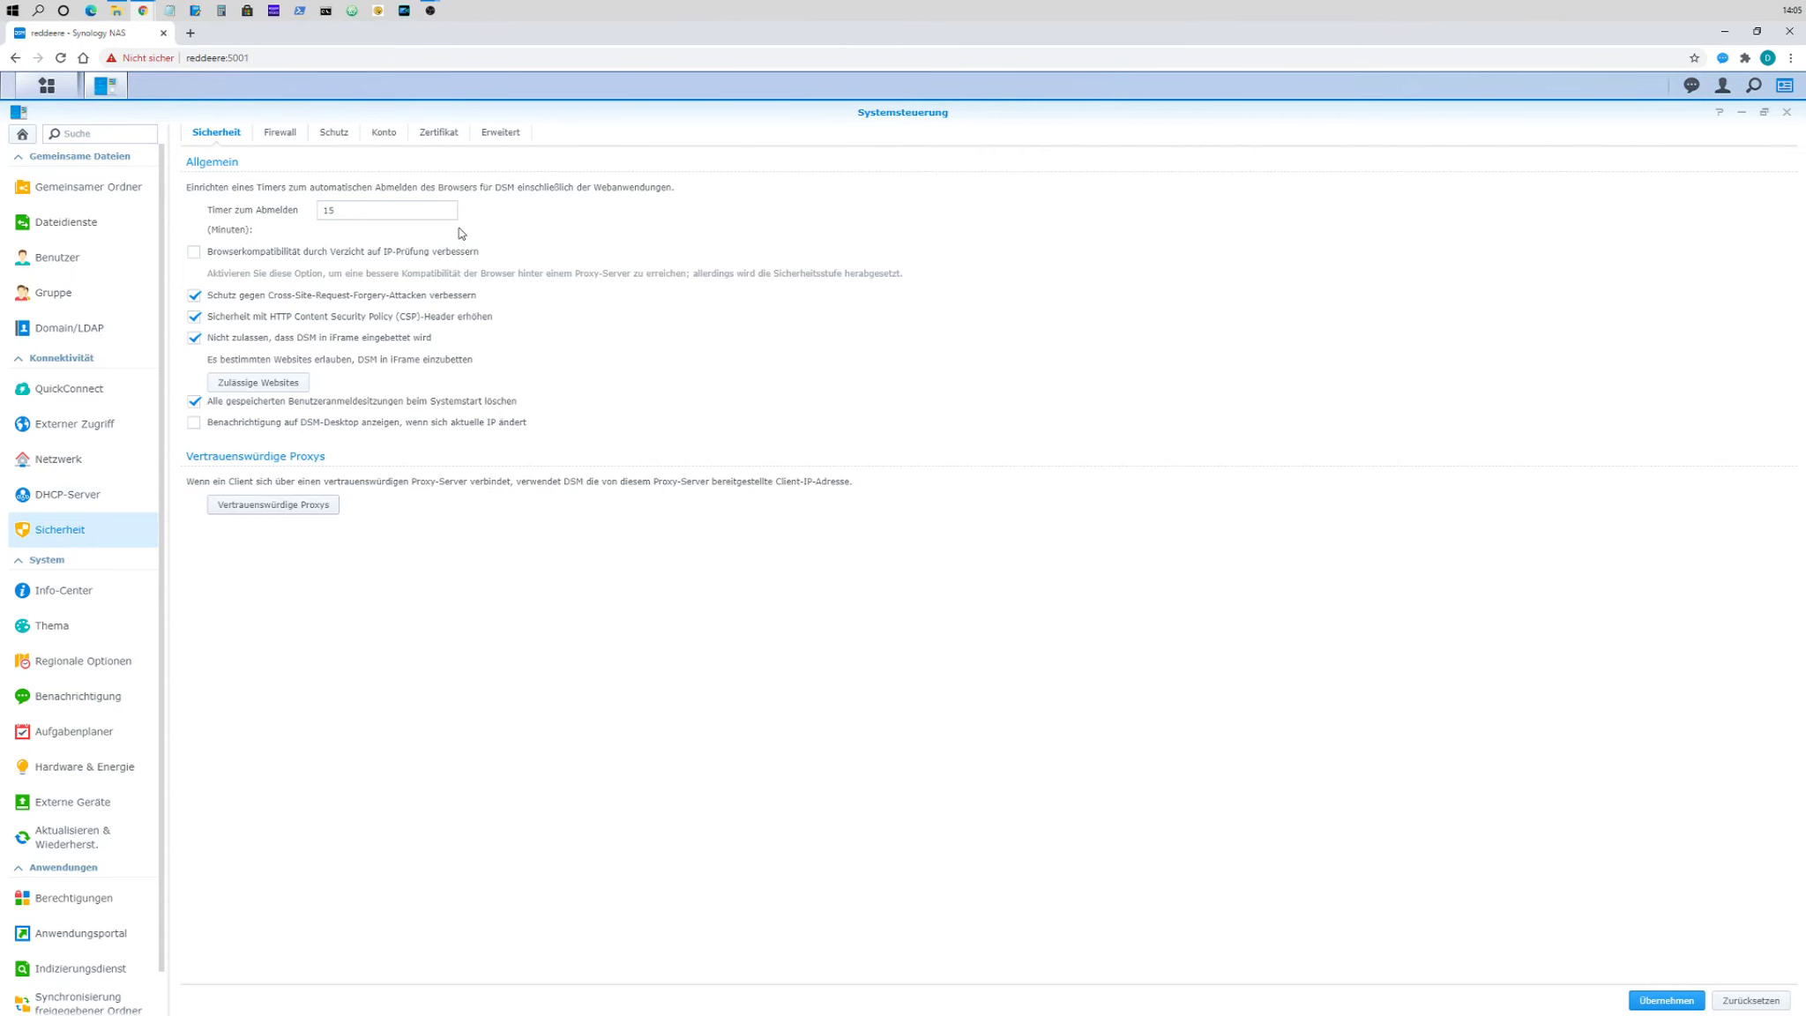
click(399, 137)
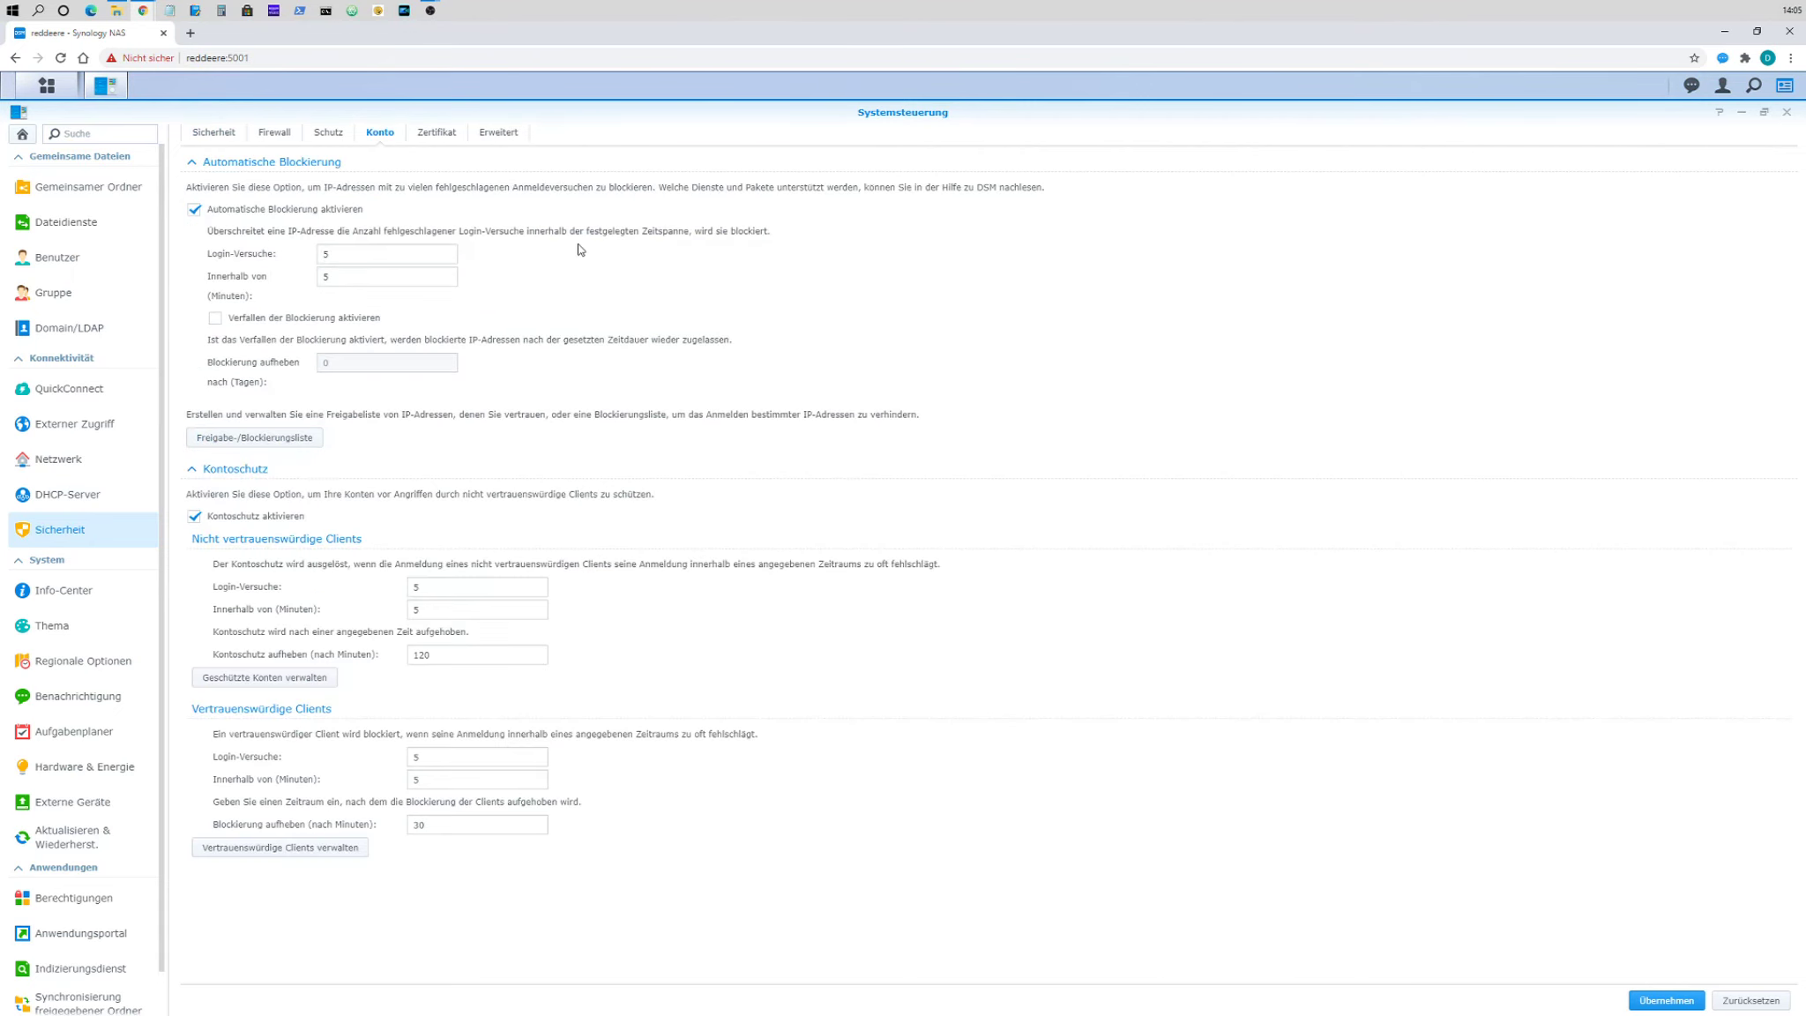
click(1666, 1000)
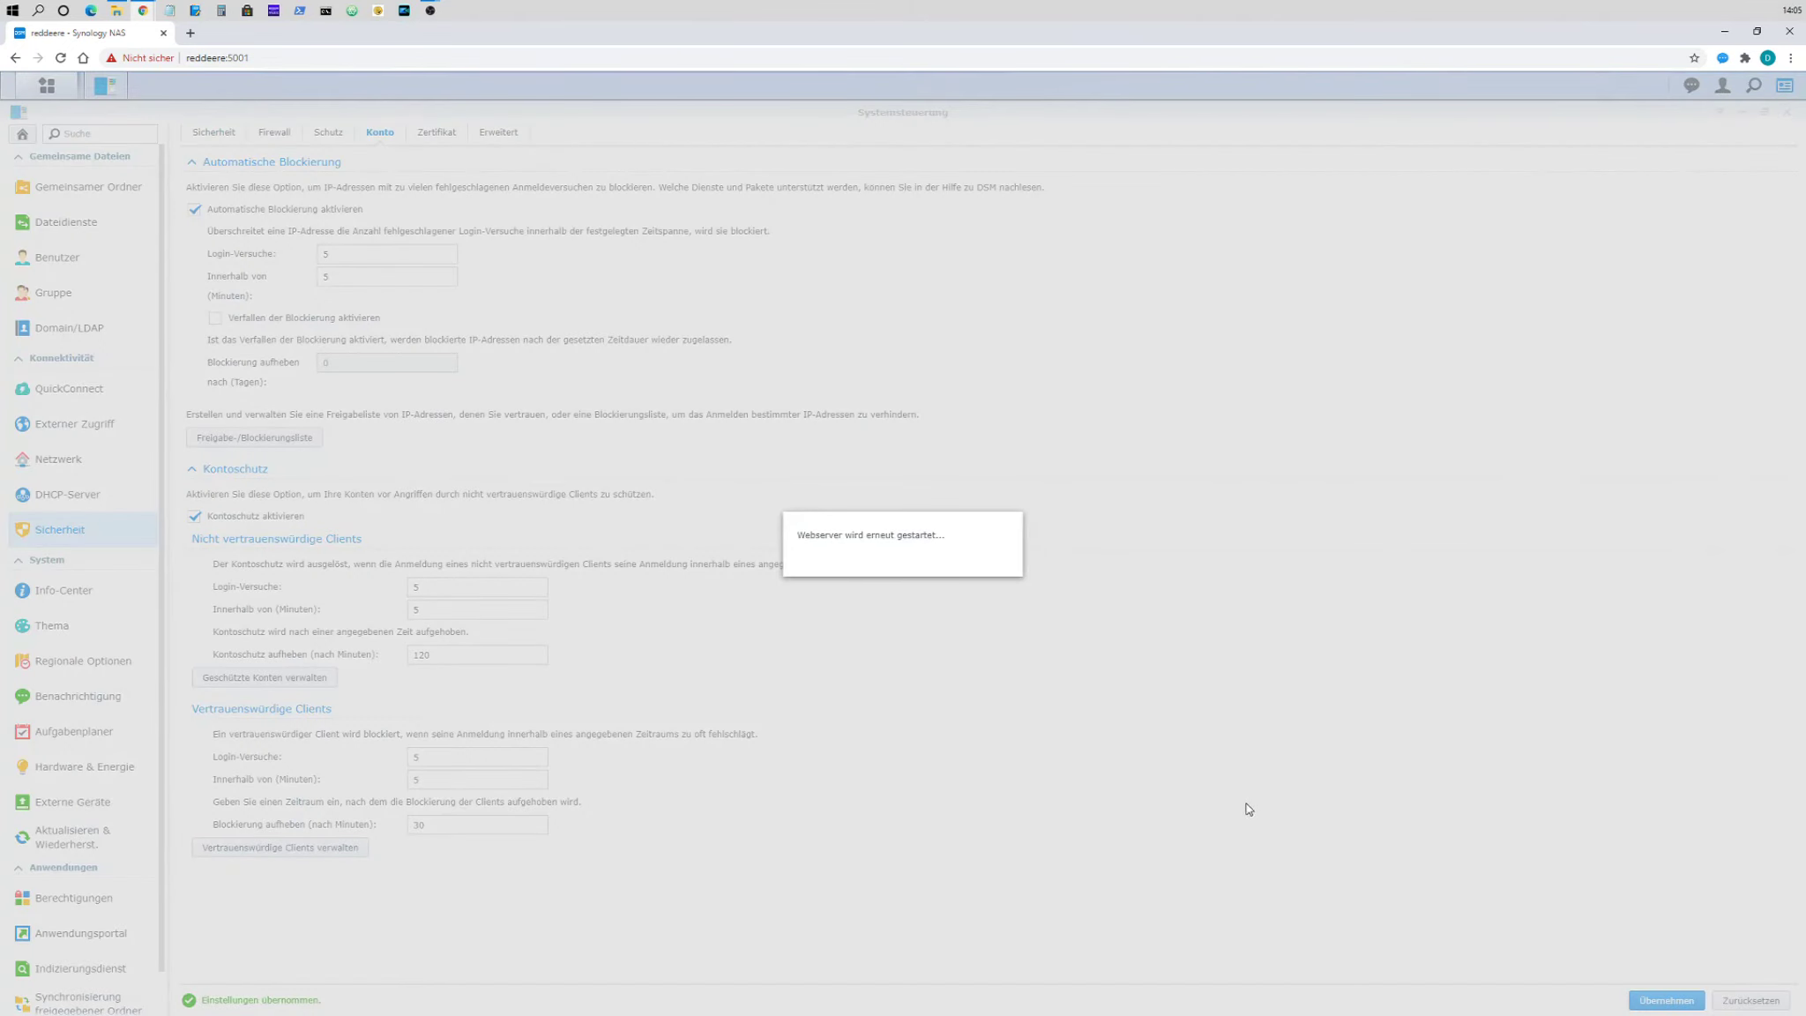